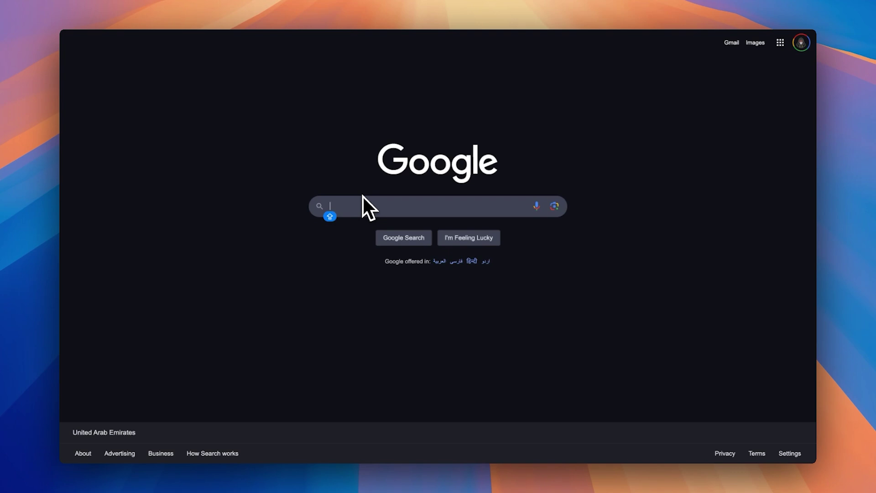
Search Google for AEUX and download version 0.8.2 from the AEUX site's Download page.
type("AEUX")
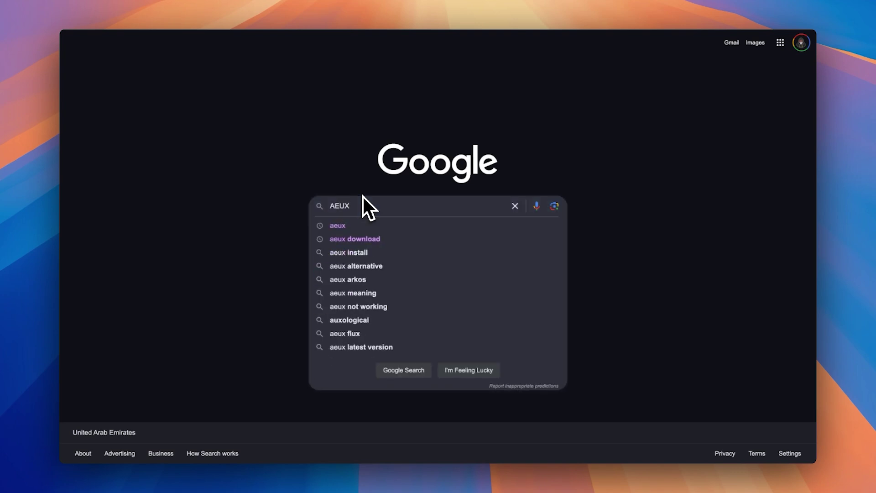
key("Return")
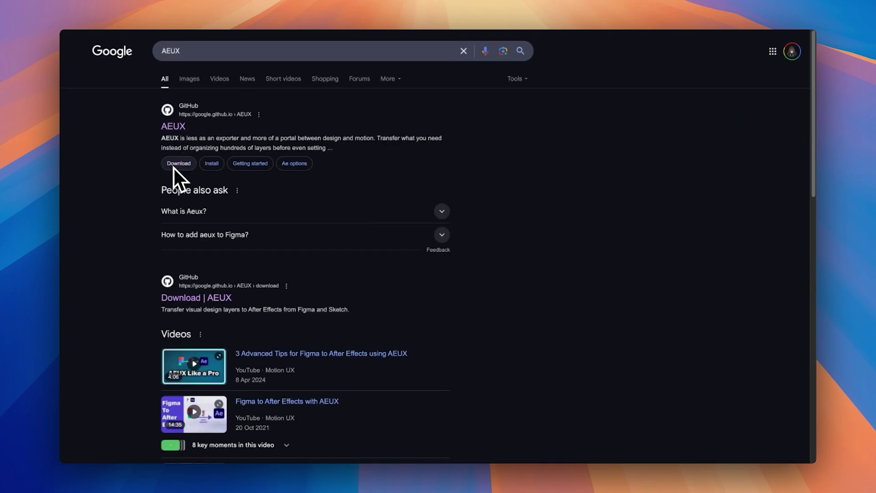
left_click(176, 126)
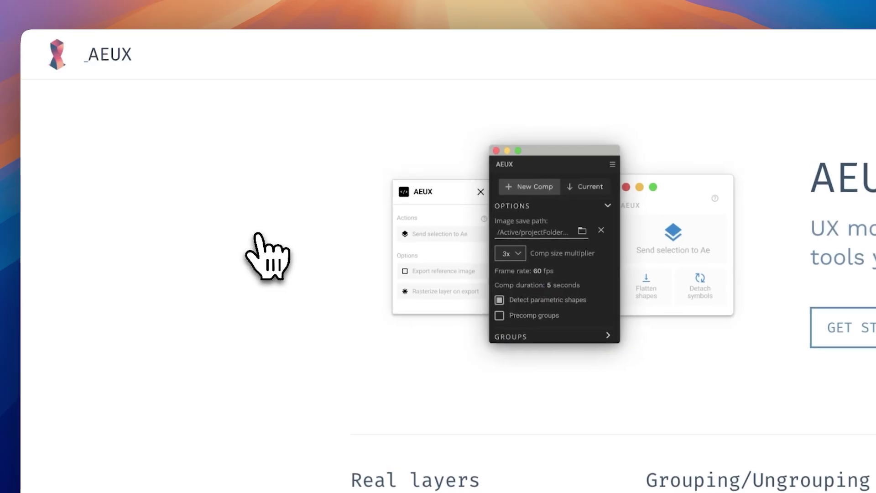
left_click(670, 55)
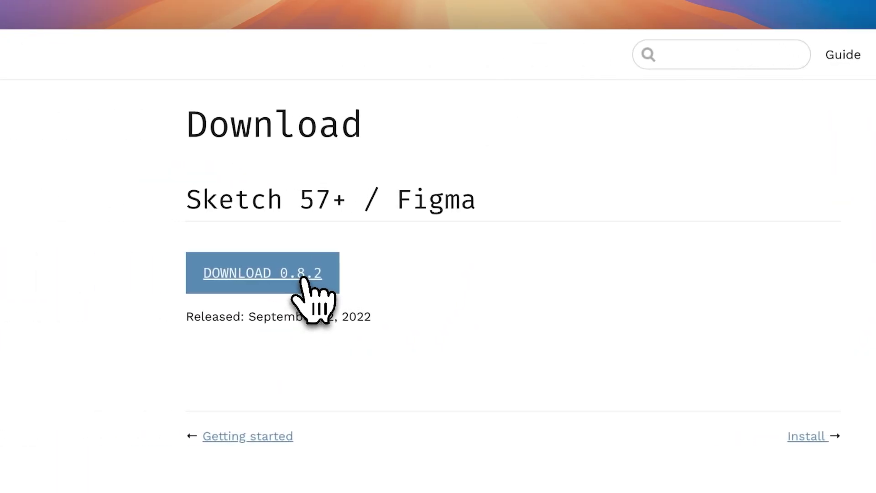
left_click(303, 278)
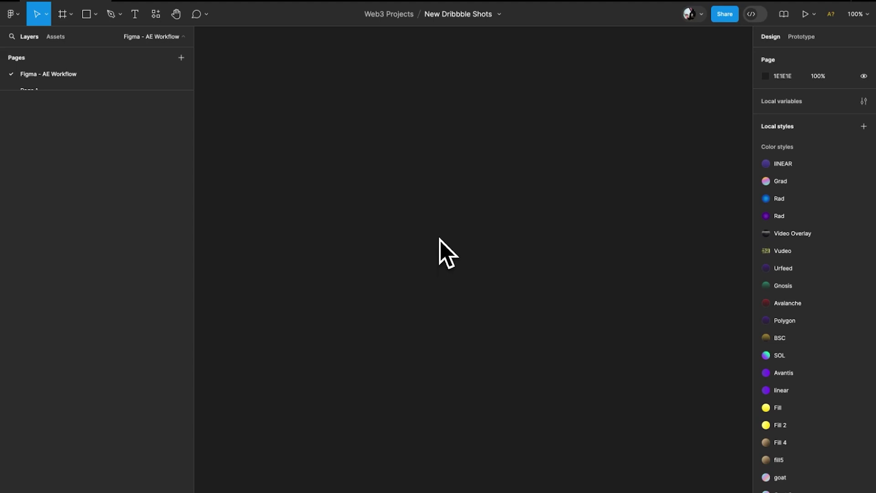
Import AEUX as a Figma development plugin from AEUX_0.8.2 2 > Figma > manifest.json.
right_click(438, 238)
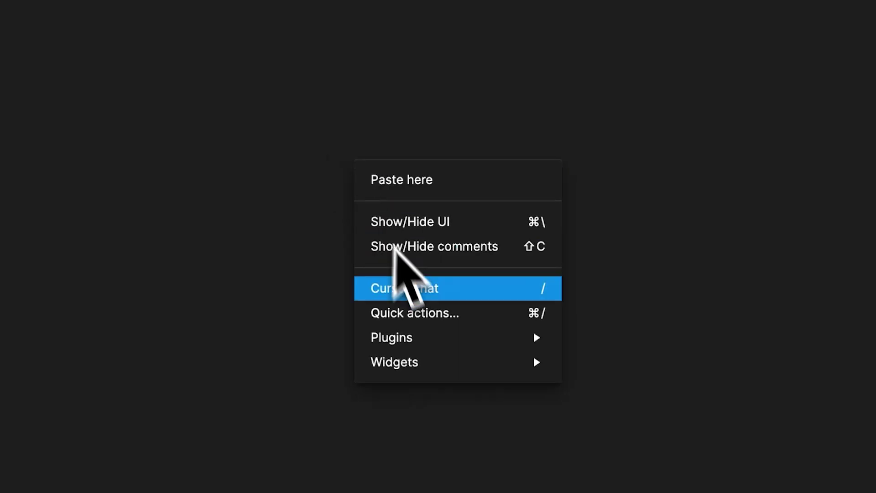
mouse_move(441, 346)
mouse_move(720, 468)
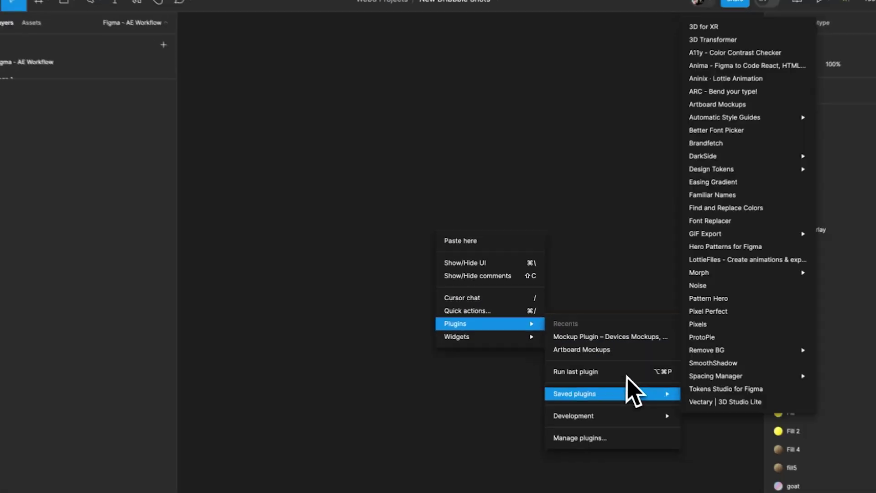
mouse_move(627, 422)
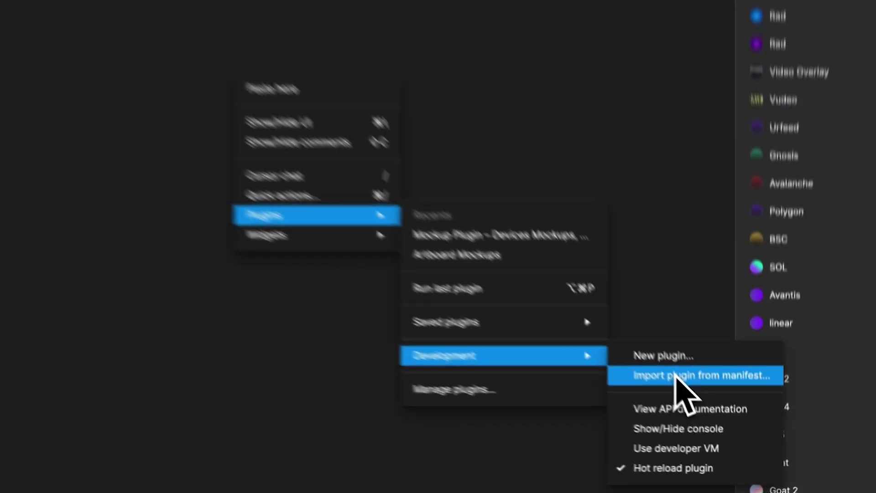
left_click(715, 424)
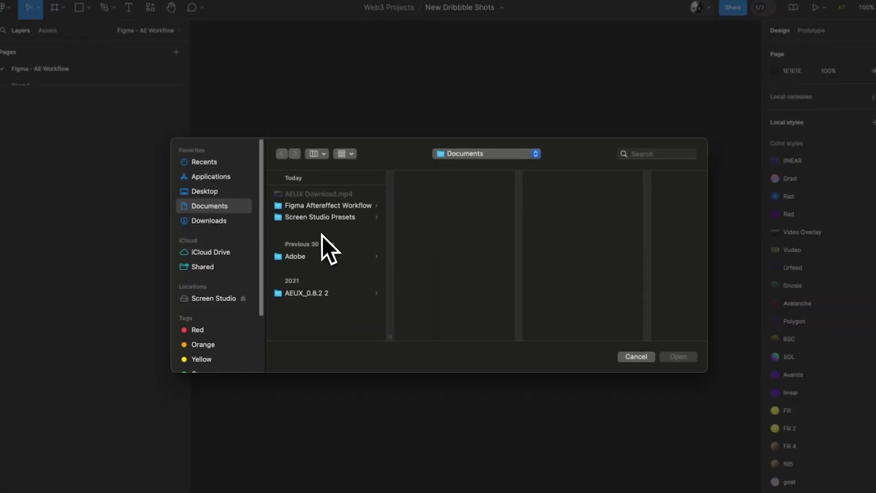
left_click(333, 294)
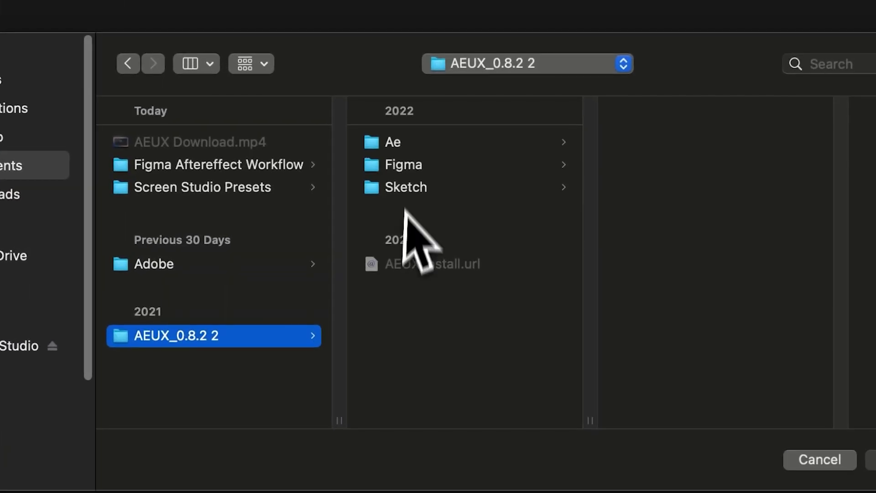
left_click(413, 165)
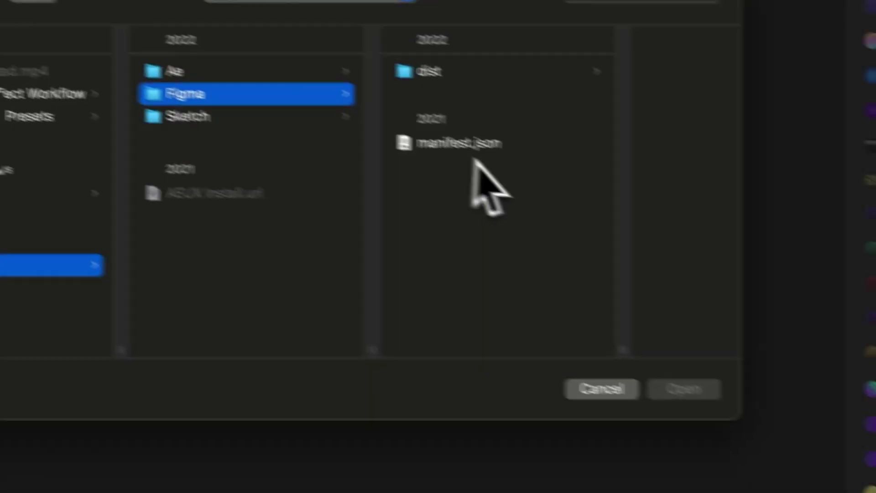
left_click(470, 145)
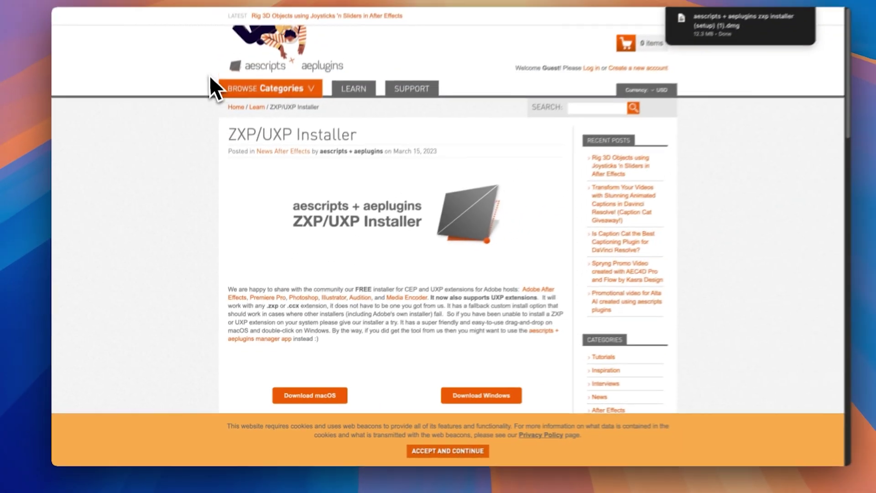
Download the macOS version of the aescripts ZXP/UXP Installer.
mouse_move(214, 82)
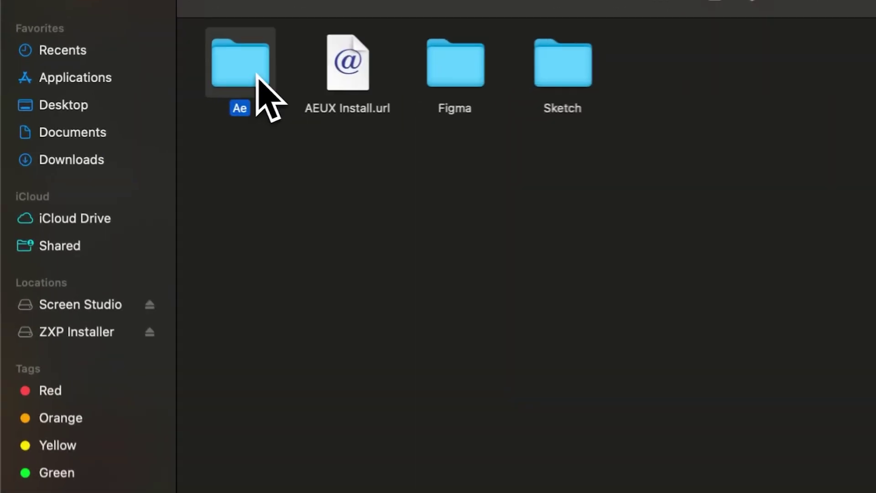
Install AEUX_0.8.2.zxp from the Ae folder through ZXP Installer, then close the installer.
double_click(135, 93)
left_click(267, 77)
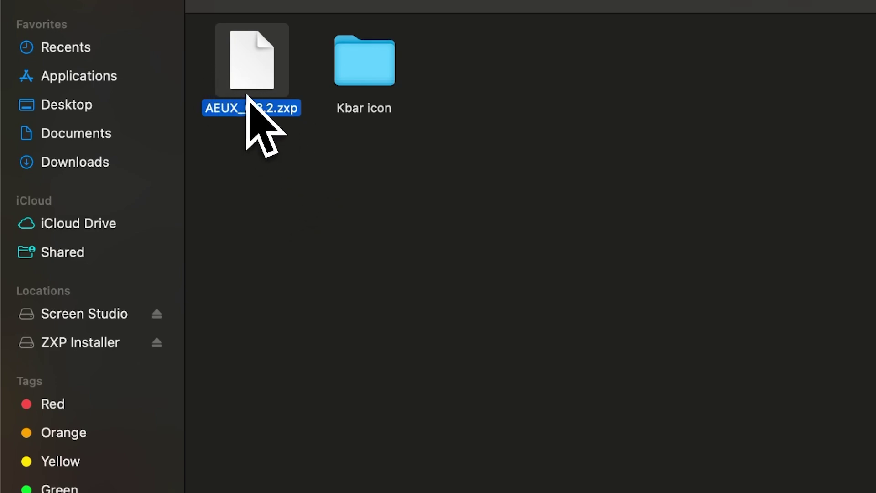
left_click_drag(247, 103, 574, 196)
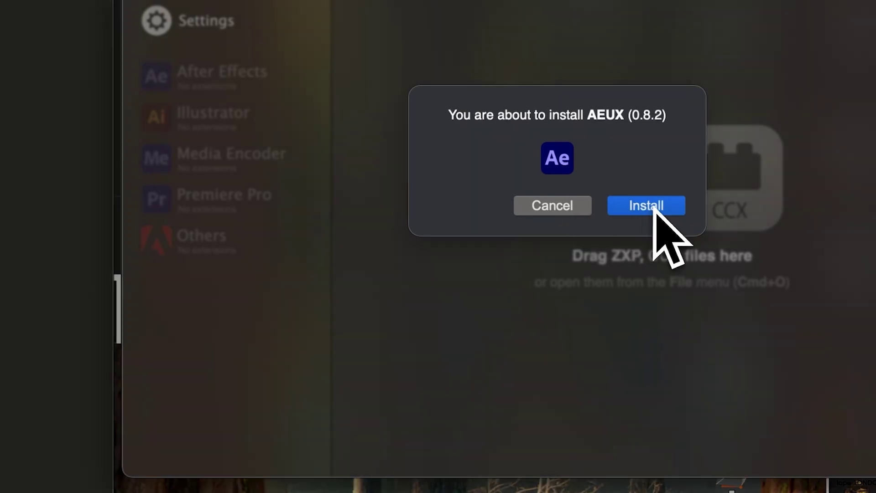
left_click(653, 206)
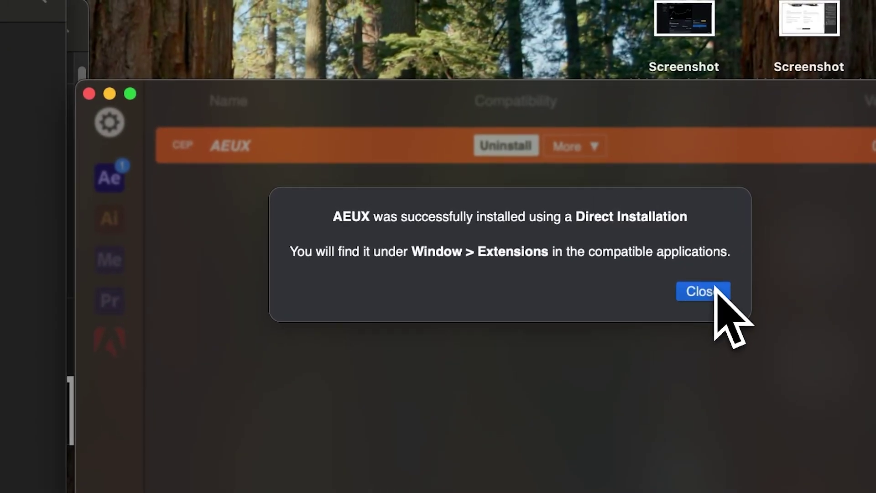
left_click(715, 289)
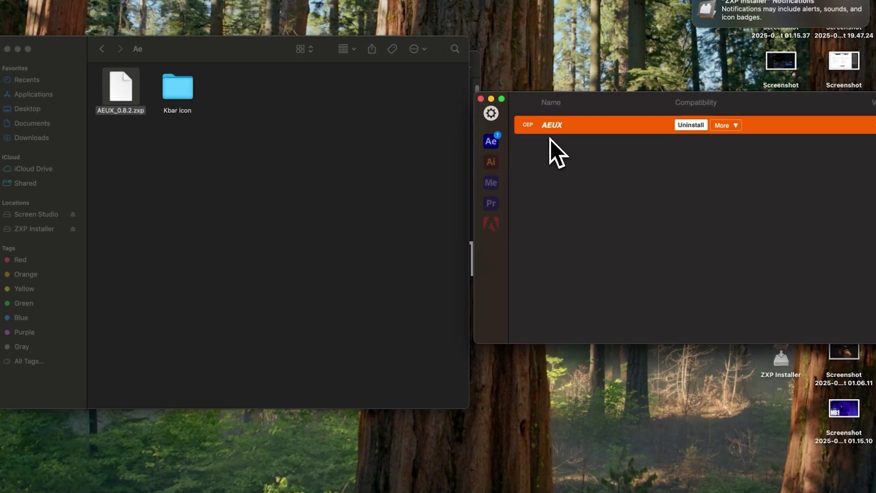
mouse_move(507, 117)
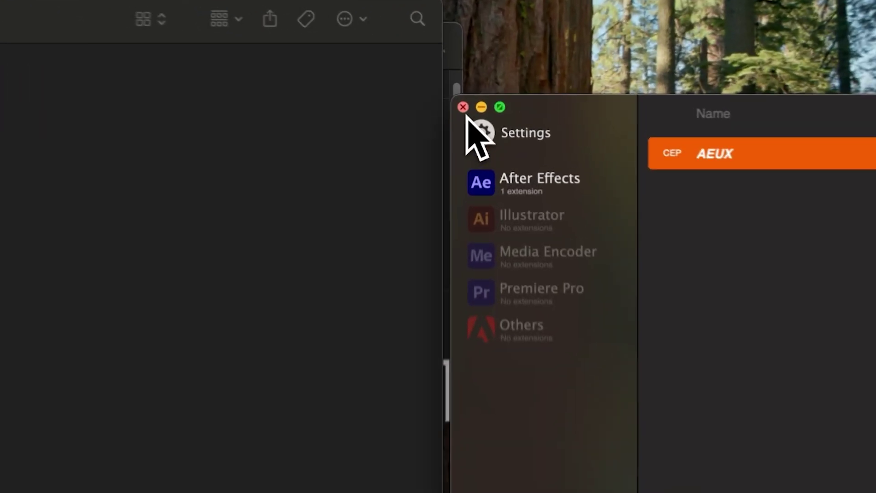
left_click(482, 98)
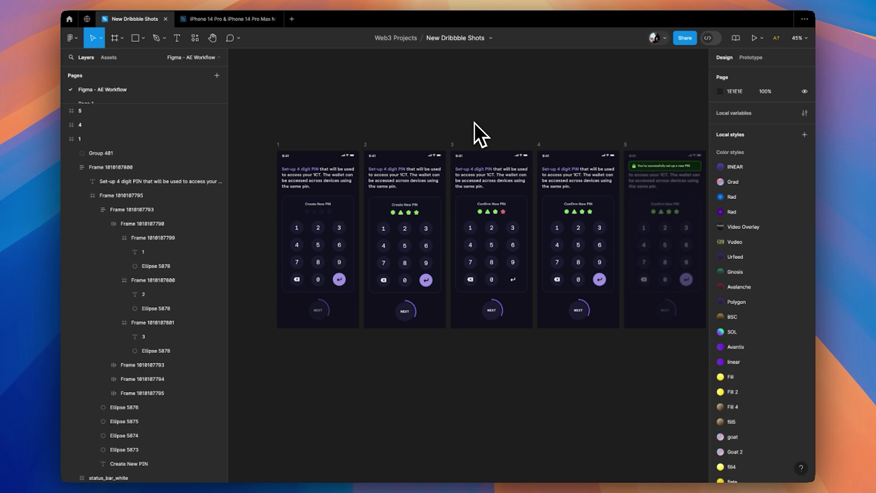
Dismiss the canvas plugins menu and switch to the iPhone 14 Pro mockups file.
right_click(474, 122)
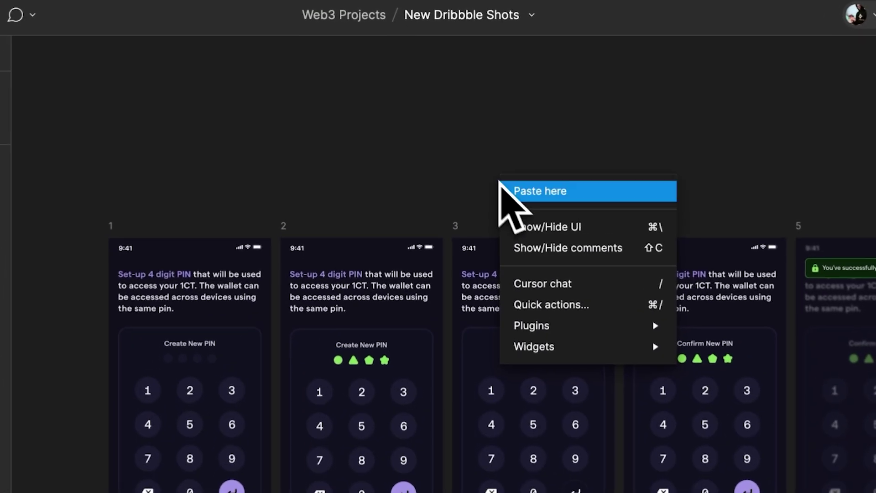
mouse_move(513, 195)
key("Up")
key("Up")
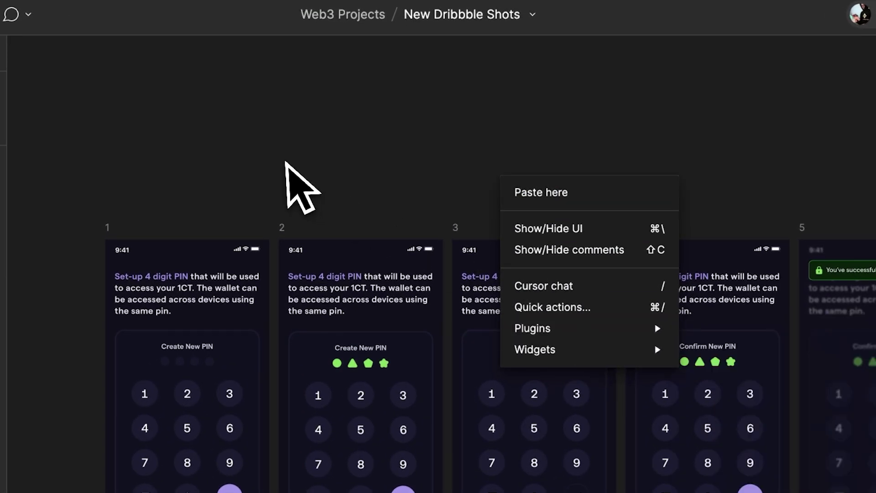
left_click(284, 161)
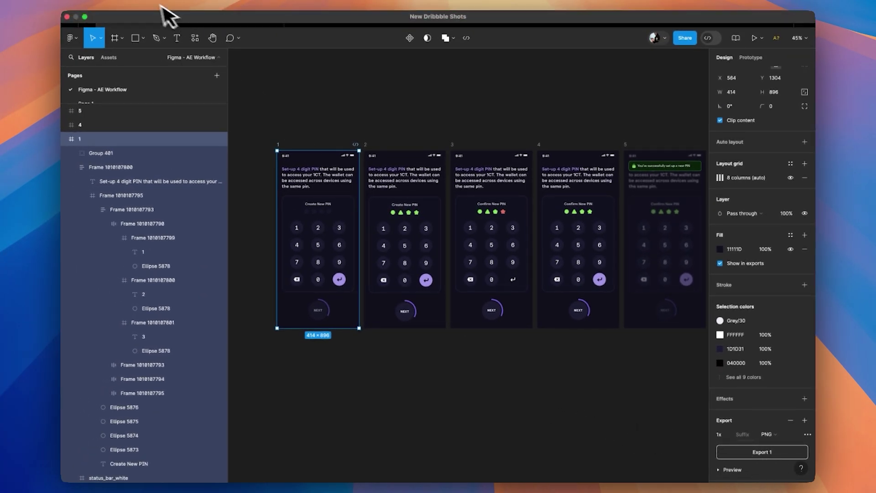
left_click(87, 18)
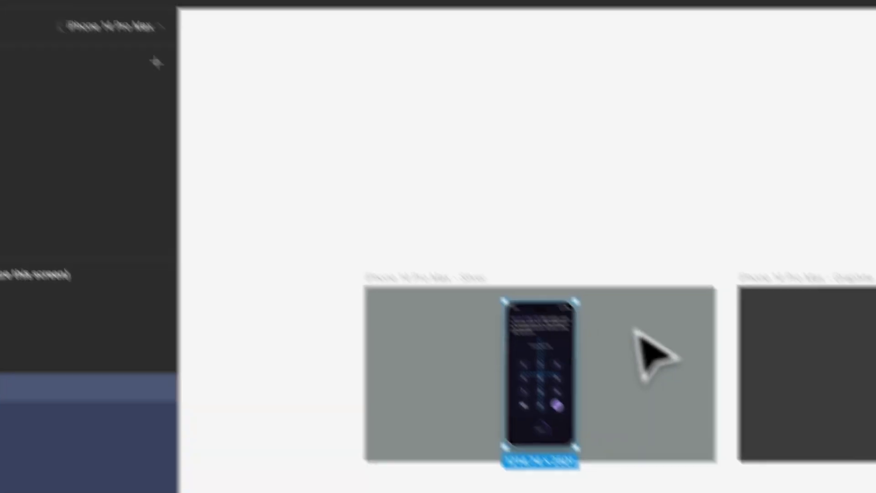
On the iPhone 14 Pro Max page, select the Graphite mockup's Screen (Replace here) image.
scroll(662, 392, "right", 10)
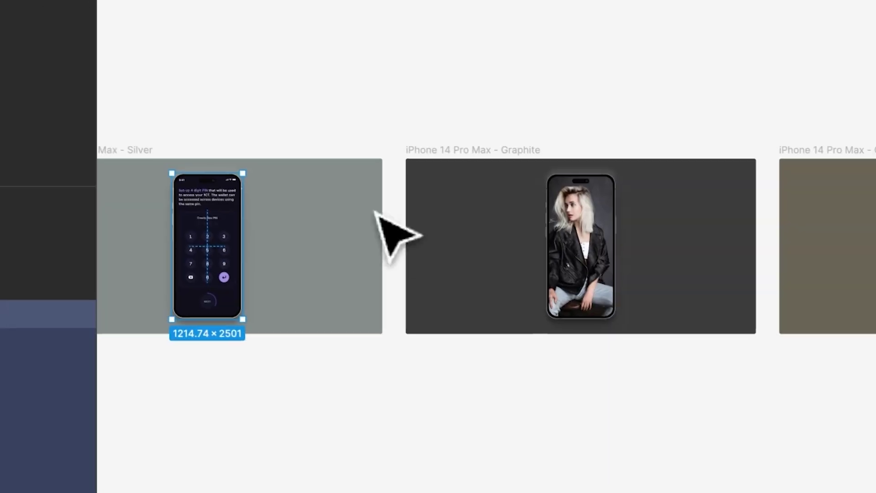
left_click(137, 169)
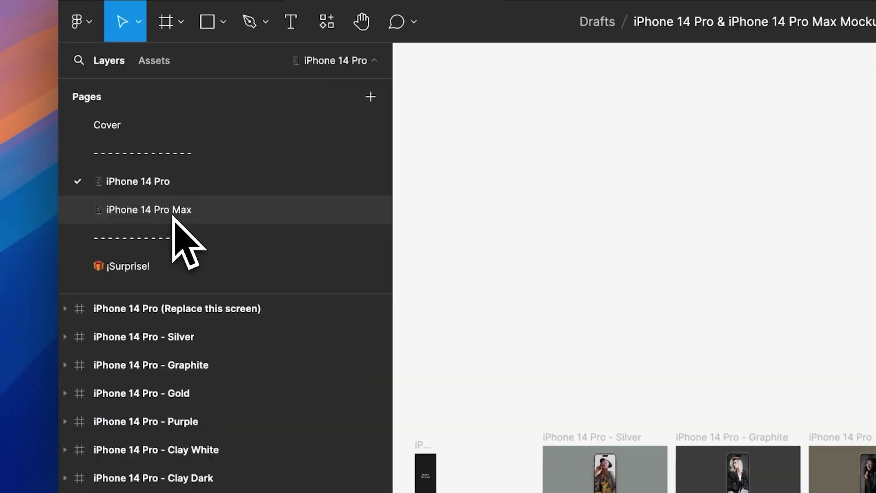
left_click(175, 211)
left_click(716, 415)
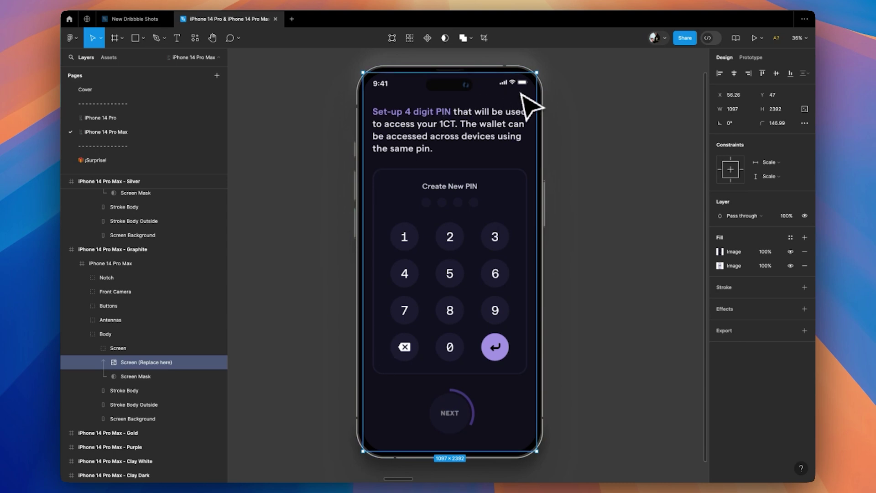
scroll(522, 94, "down", 3)
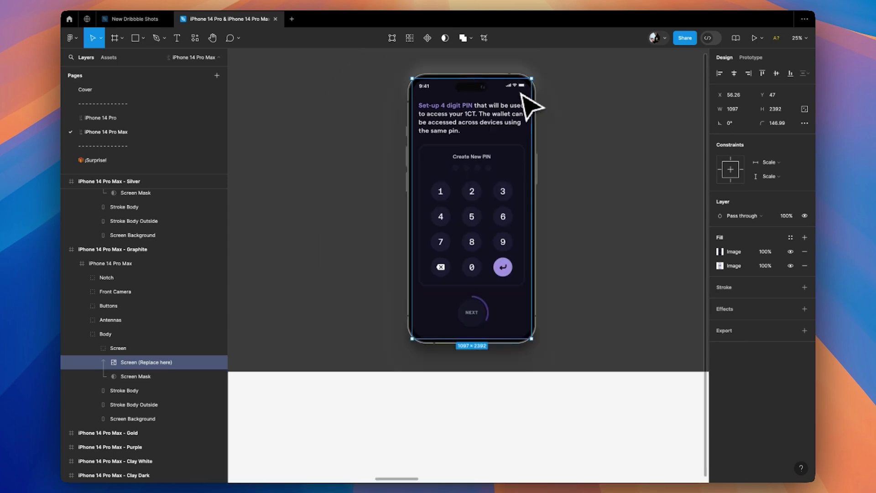
Duplicate the Graphite phone mockup below the dark frame.
scroll(547, 139, "down", 5)
key("Escape")
left_click(534, 144)
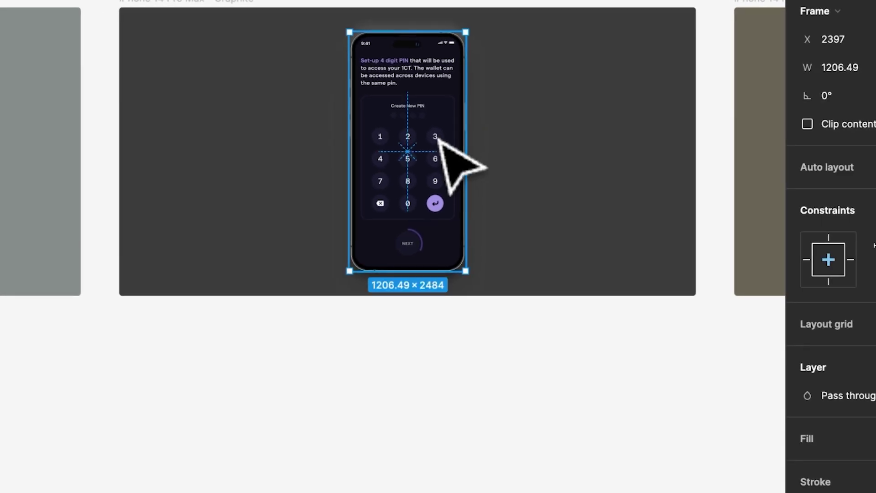
left_click_drag(438, 139, 319, 492)
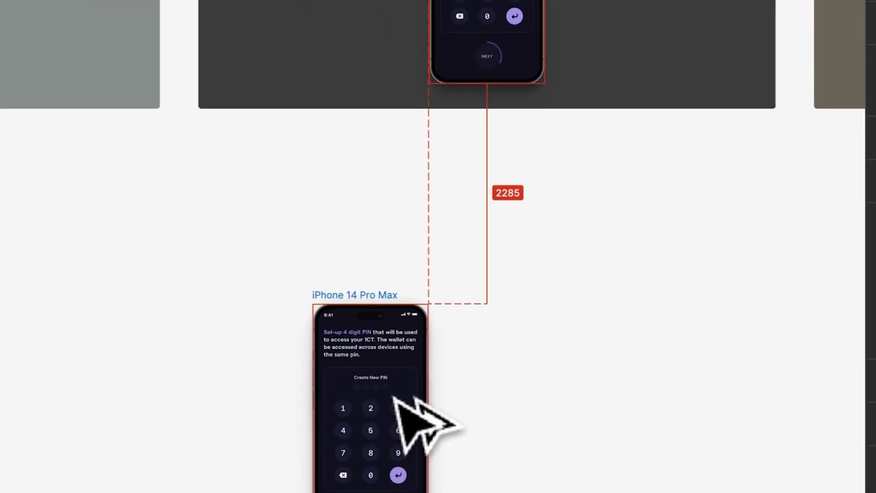
key("Escape")
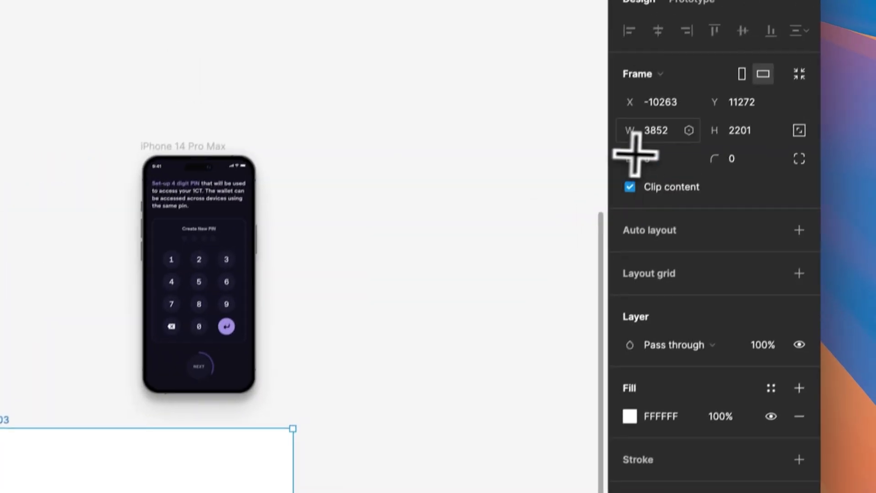
Set the frame width to 1600 and rename it Animation Container.
left_click(650, 155)
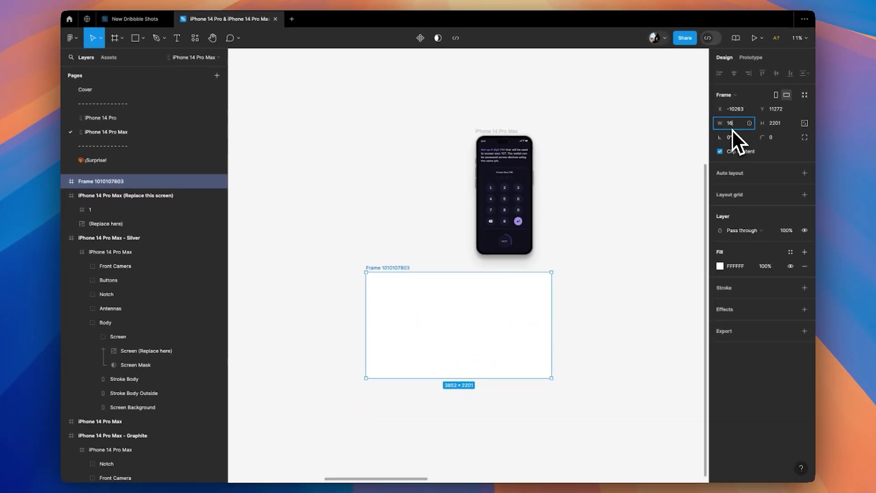
type("1600")
key("Tab")
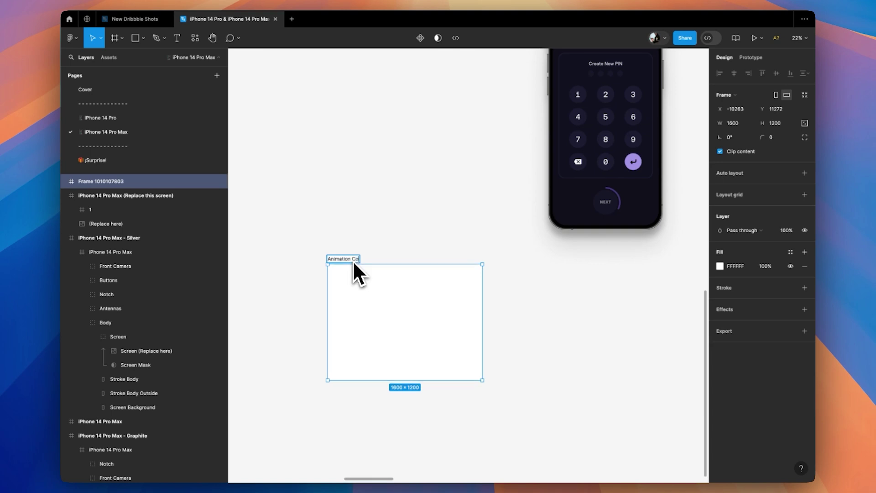
type("iner")
key("Return")
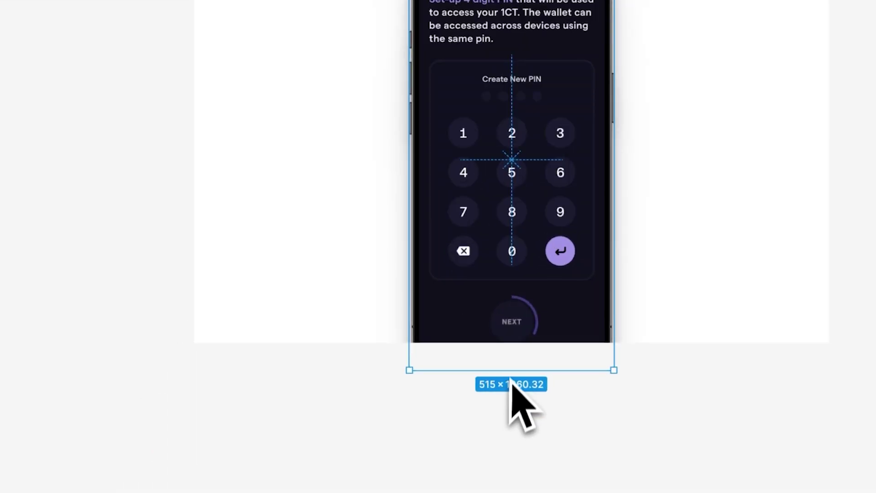
Shrink the phone to 421.58×868, centre it, and give the container a pale cyan fill (hue 176).
left_click_drag(507, 369, 510, 294)
mouse_move(509, 202)
left_mouse_down()
mouse_move(502, 181)
mouse_move(512, 191)
left_mouse_up()
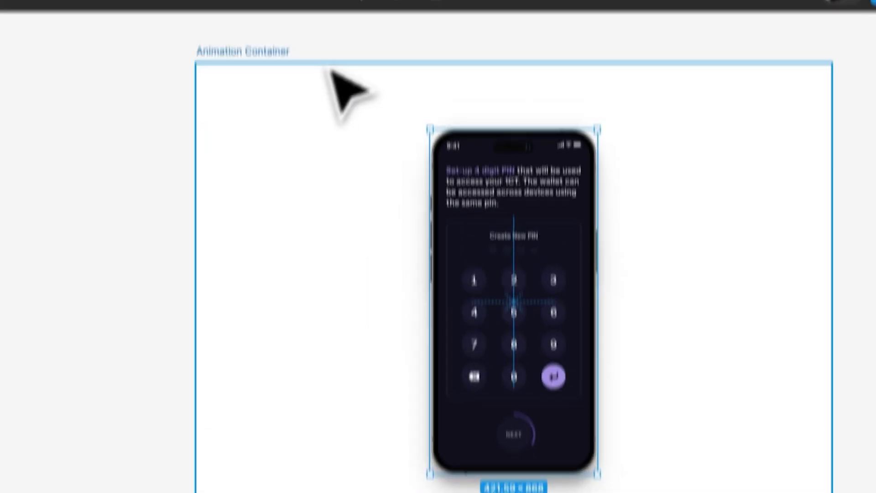
left_click(332, 73)
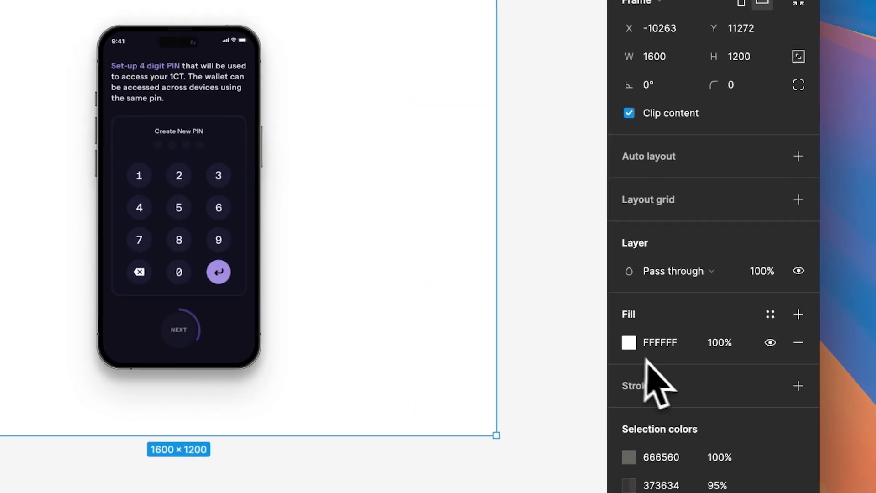
left_click(660, 345)
key("super+v")
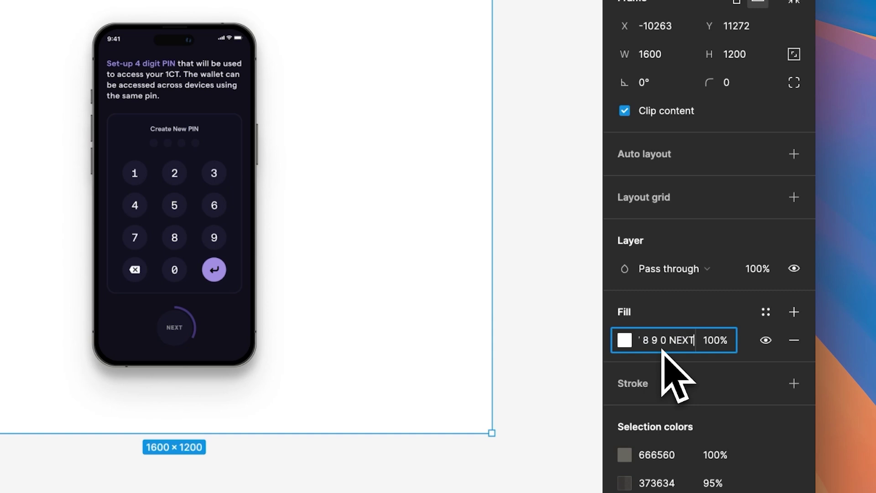
left_click(631, 345)
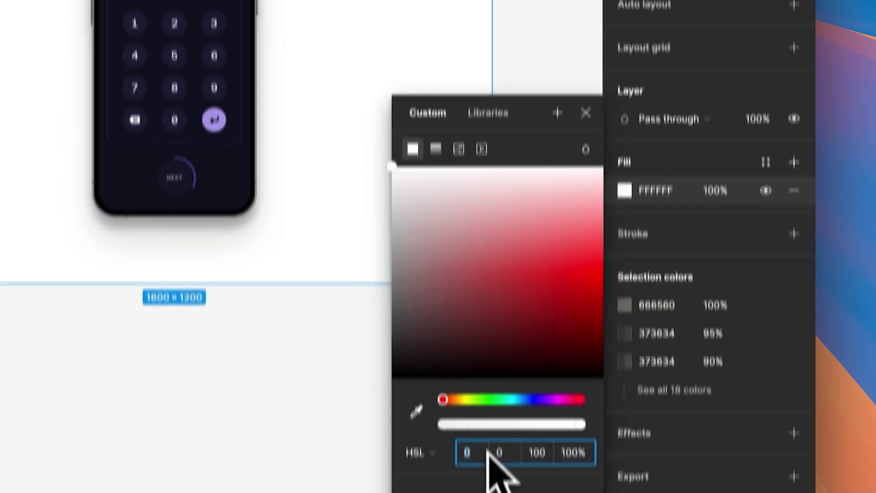
left_click(470, 451)
left_click(511, 346)
left_click(599, 121)
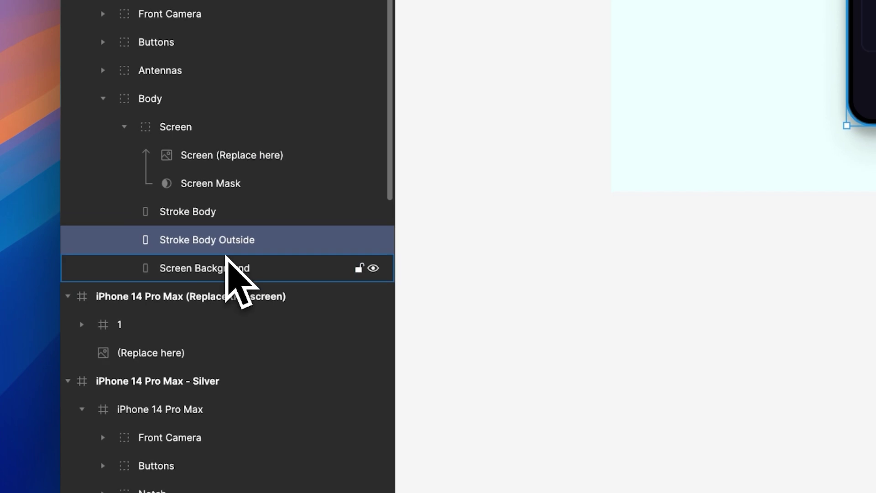
Inspect the phone's Screen Background, Stroke Body, Antennas, Buttons, Notch and Front Camera layers.
left_click(219, 272)
left_click(184, 215)
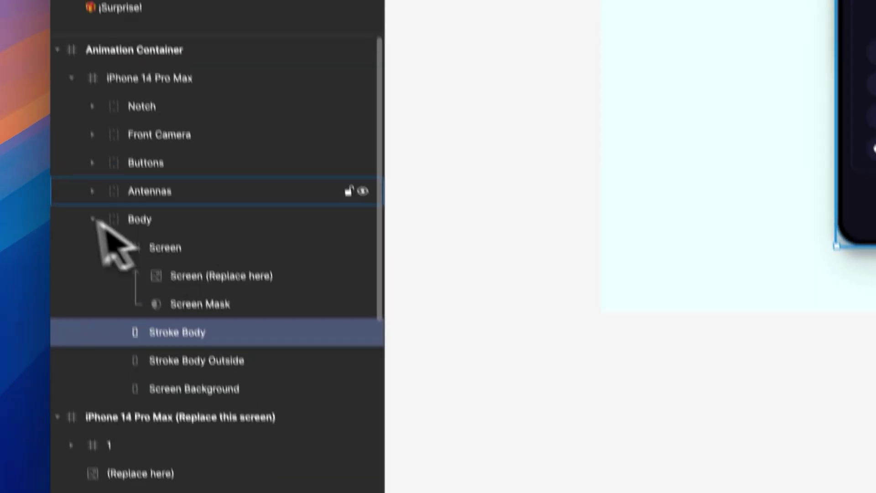
left_click(154, 200)
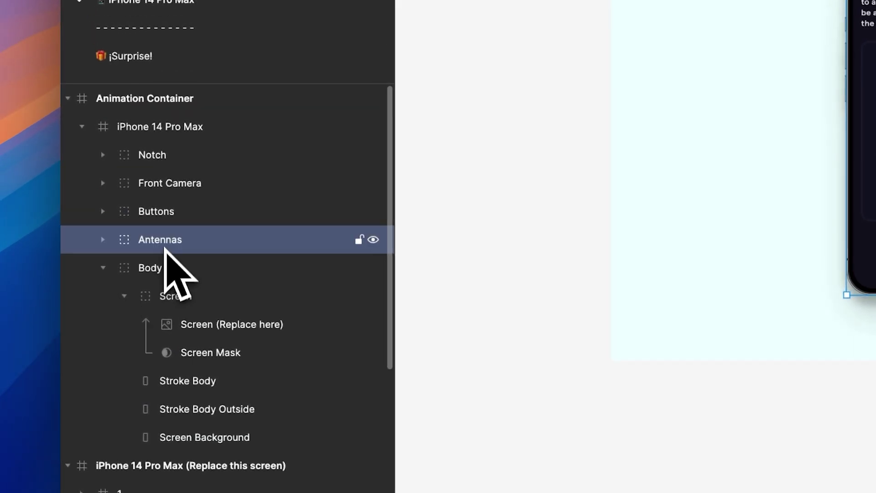
left_click(165, 212)
left_click(155, 157)
left_click(168, 181)
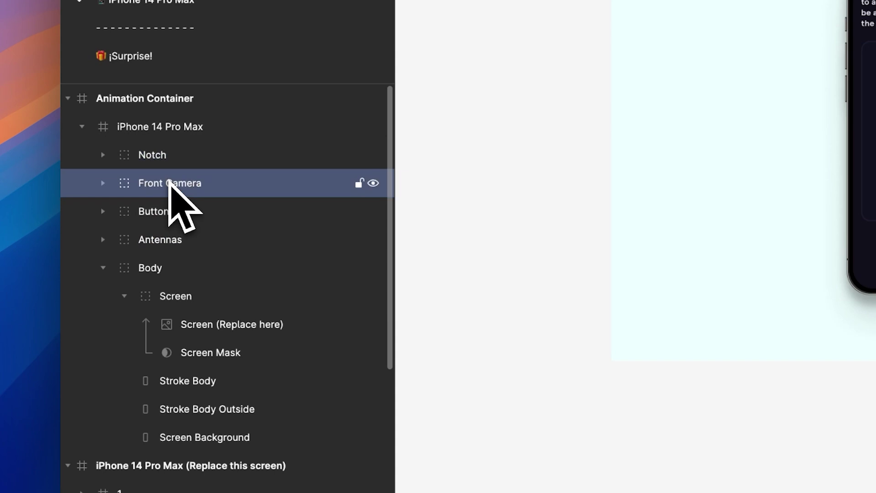
left_click(171, 211)
left_click(147, 159)
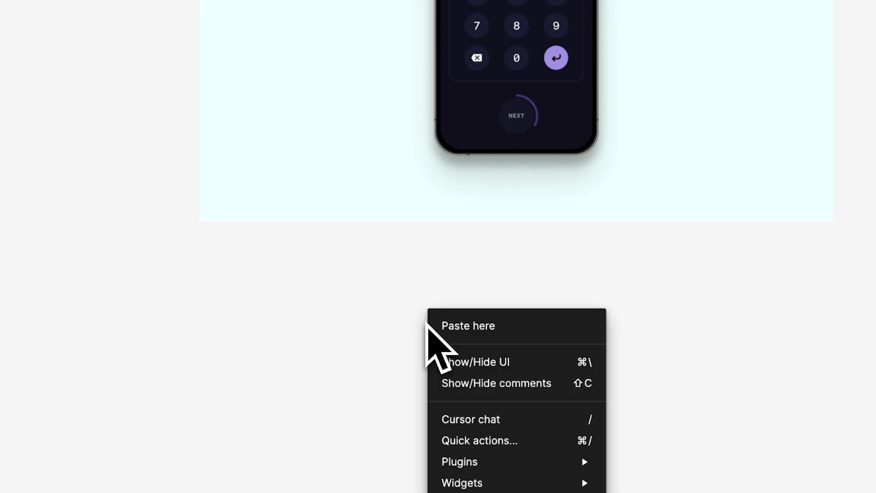
Launch the AEUX development plugin and move its panel beside the phone.
mouse_move(555, 461)
mouse_move(678, 430)
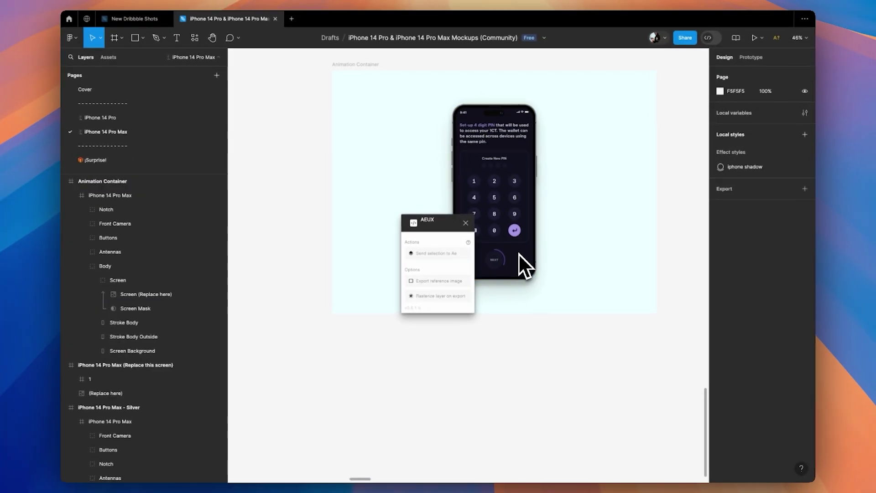
scroll(518, 253, "up", 3)
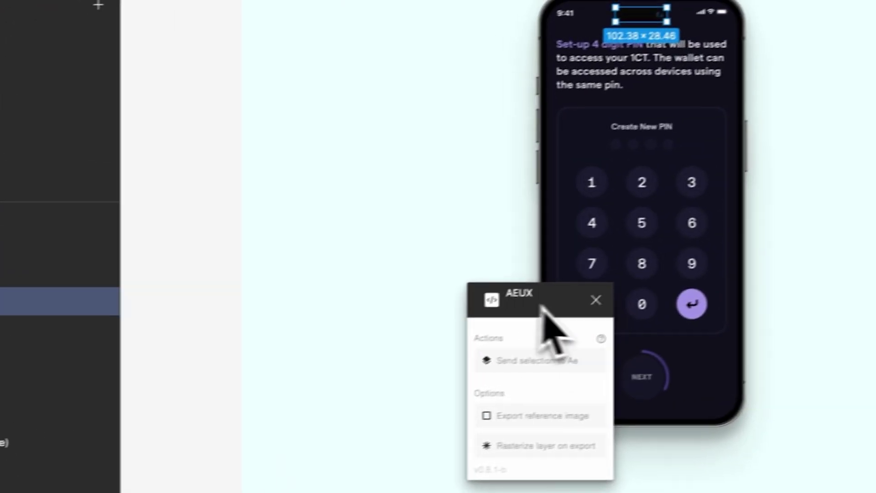
left_click_drag(506, 306, 405, 149)
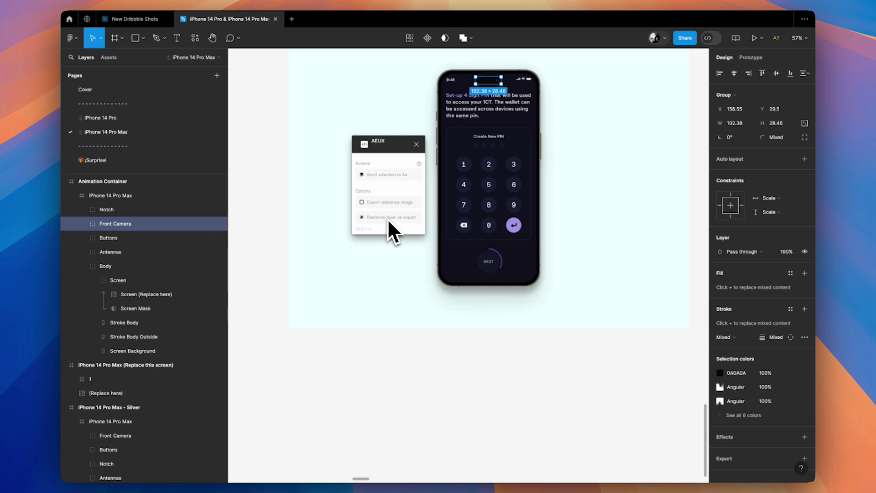
Mark Notch, Front Camera, Buttons and Antennas to rasterize as PNG, then collapse those groups.
left_click(117, 210)
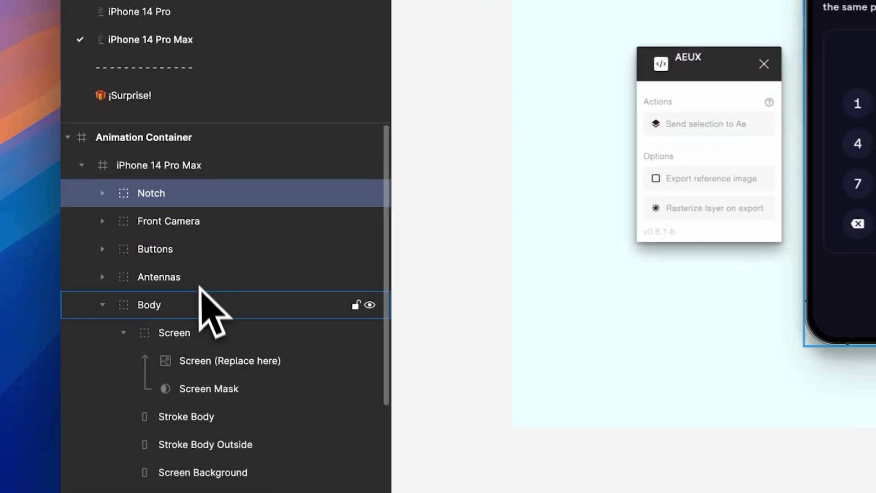
left_click(194, 277, "shift")
left_click(714, 215)
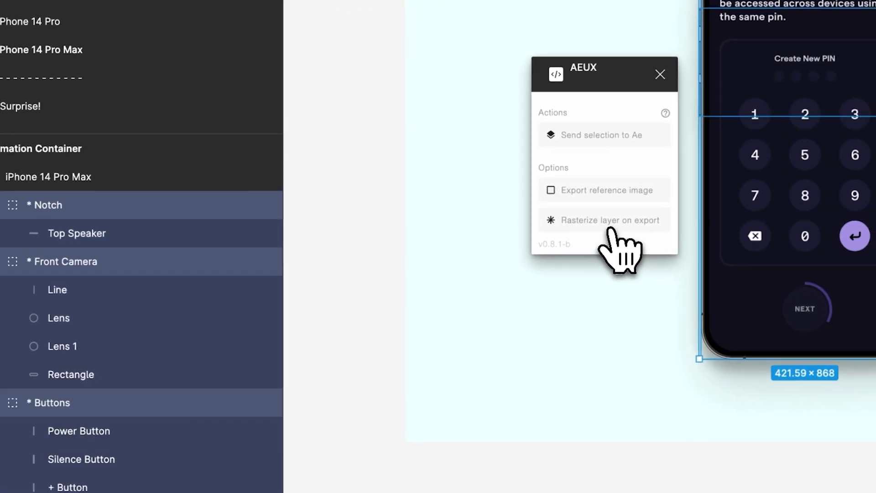
left_click(103, 177)
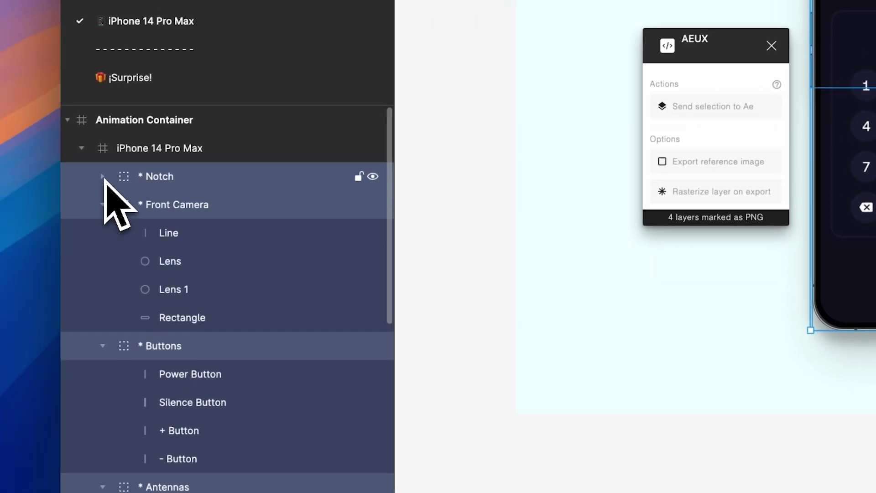
left_click(103, 205)
left_click(103, 233)
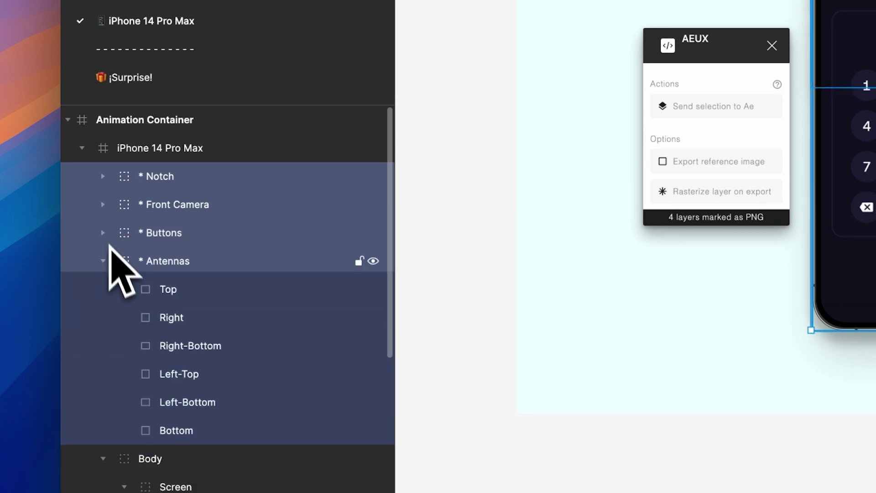
left_click(103, 260)
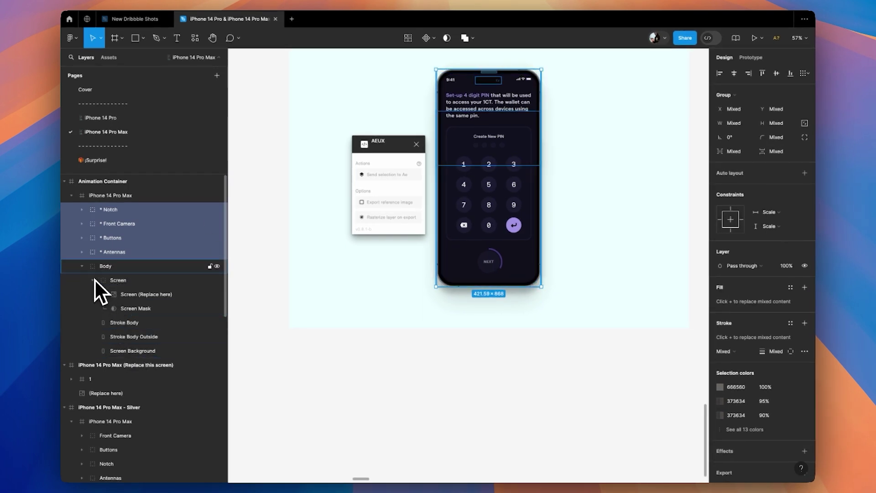
Mark Stroke Body, Stroke Body Outside and Screen Background to rasterize as PNG.
left_click(91, 266)
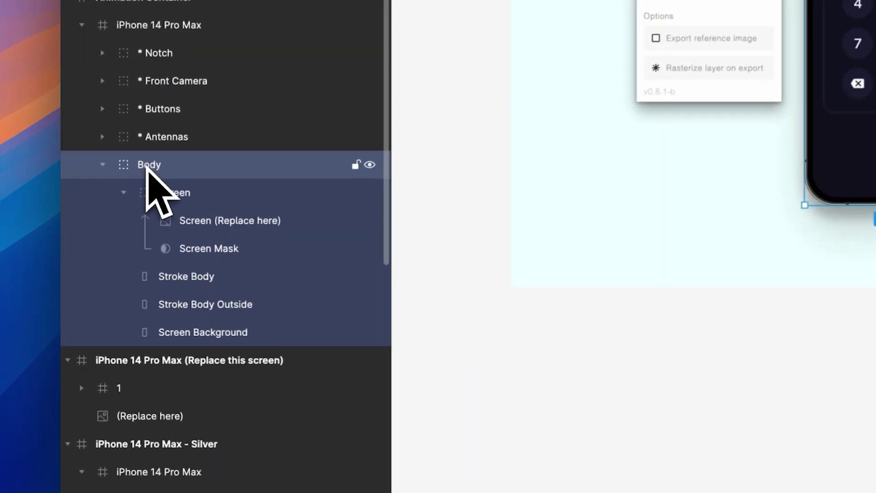
left_click(108, 280)
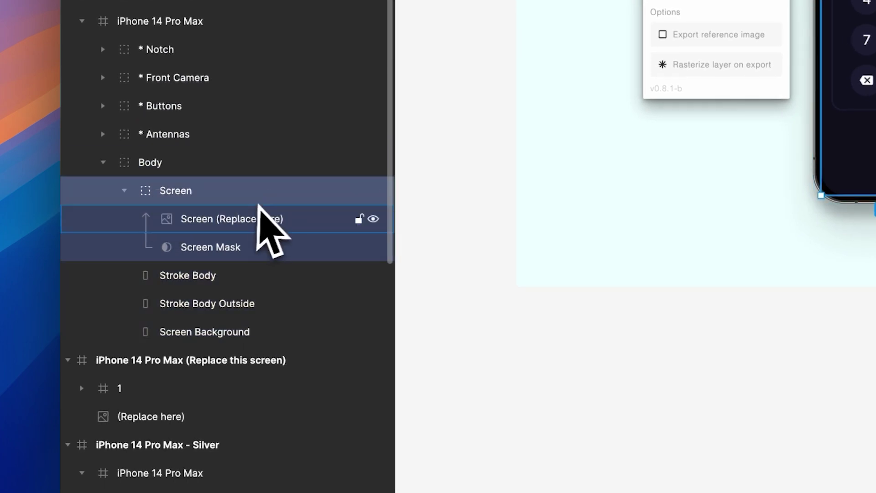
left_click(377, 193)
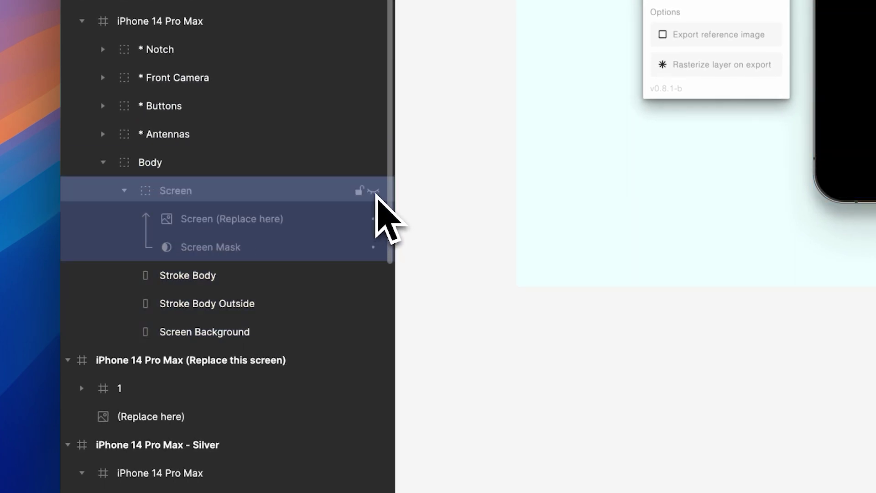
left_click(376, 193)
left_click(377, 194)
left_click(376, 195)
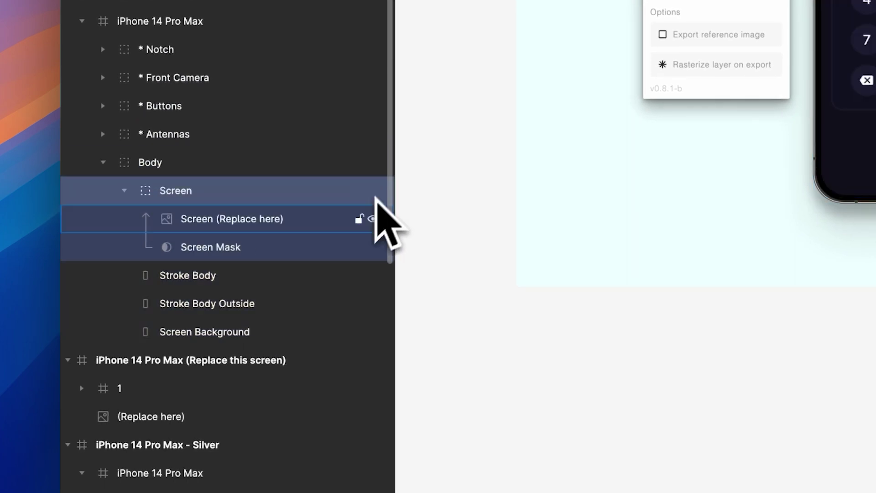
left_click(207, 276)
left_click(214, 303, "shift")
left_click(221, 329, "shift")
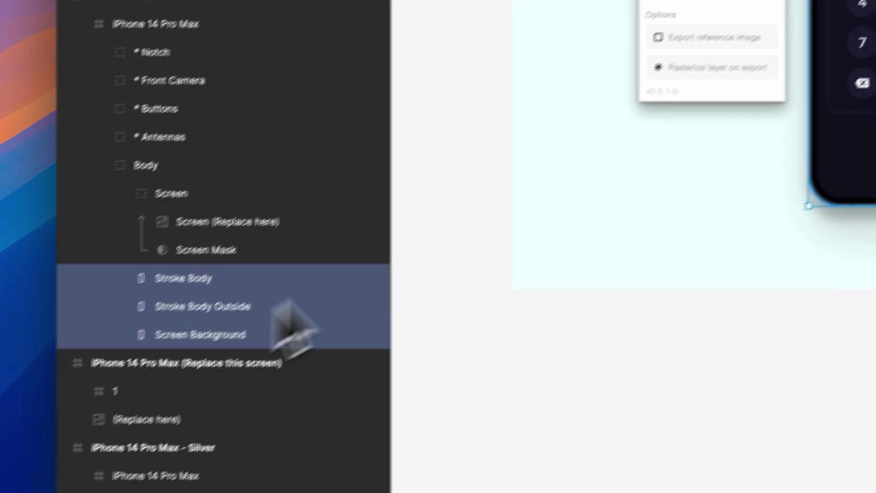
left_click(554, 152)
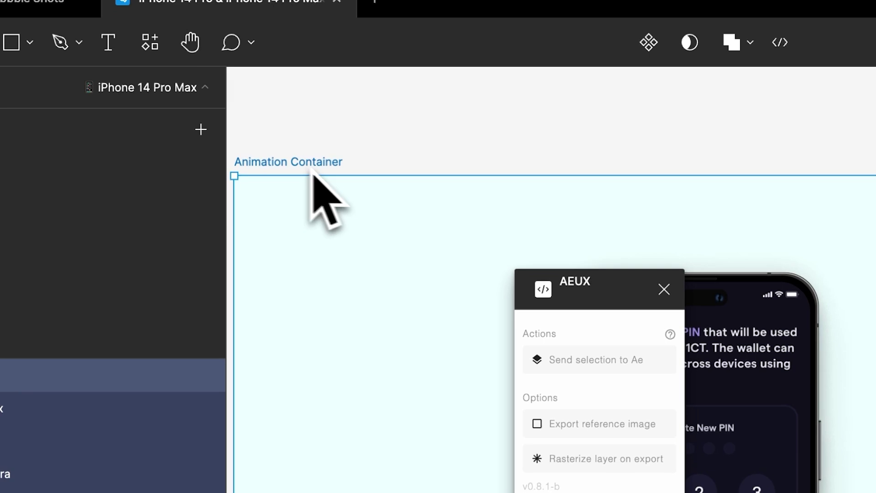
Send Animation Container to After Effects through AEUX and confirm the export folder.
left_click(609, 360)
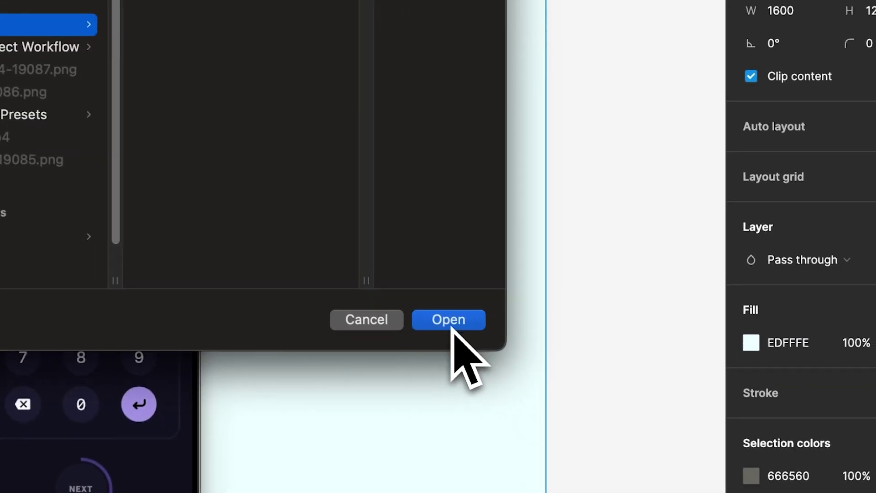
left_click(464, 330)
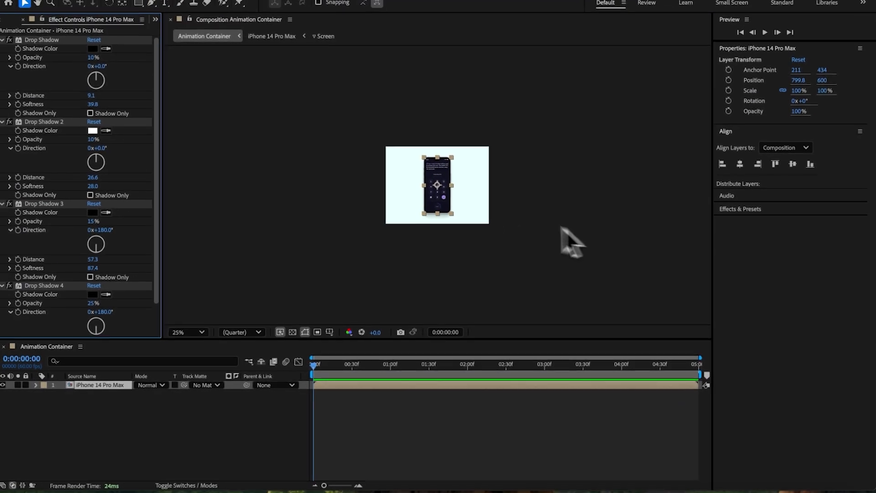
Select every iPhone 14 Pro Max layer except Screen, from Notch through Screen Background.
scroll(444, 232, "up", 4)
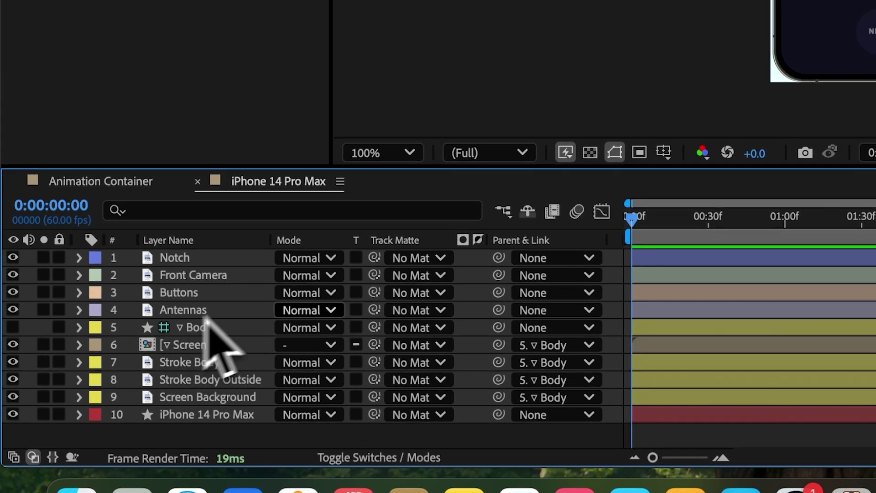
left_click(182, 258)
left_click(184, 273)
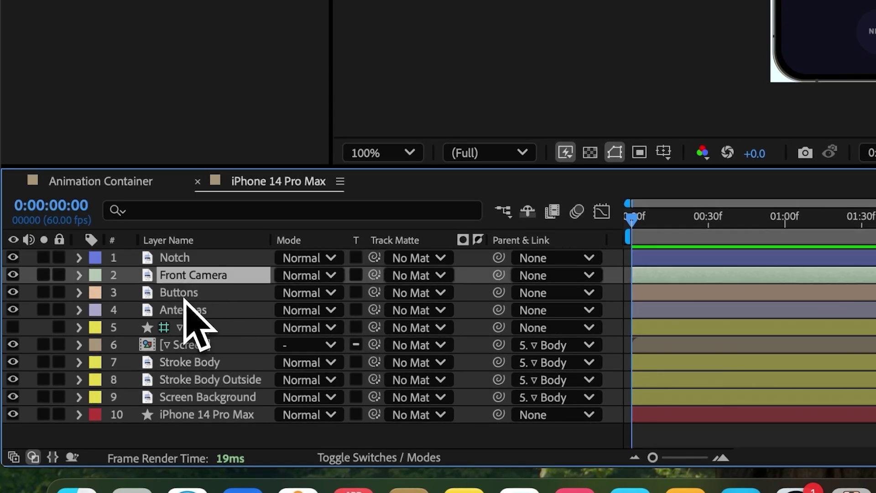
left_click(187, 292)
left_click(190, 310)
left_click(210, 362)
left_click(214, 412)
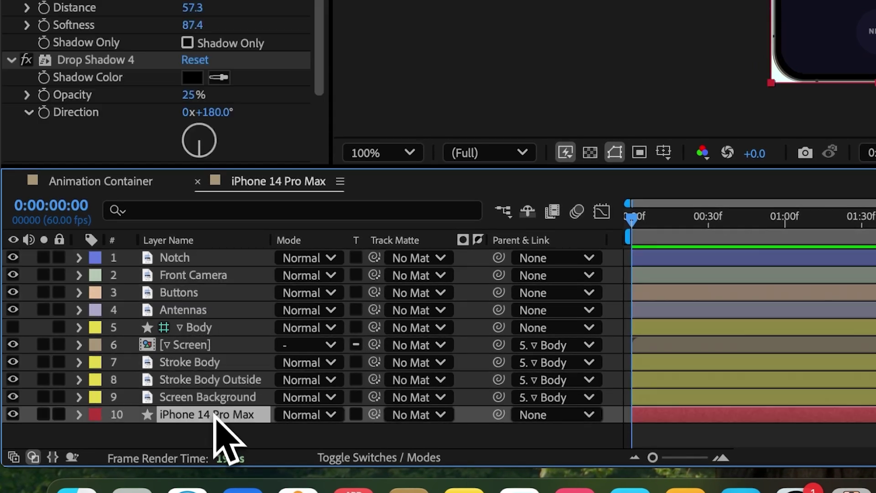
left_click(213, 398)
left_click(218, 415)
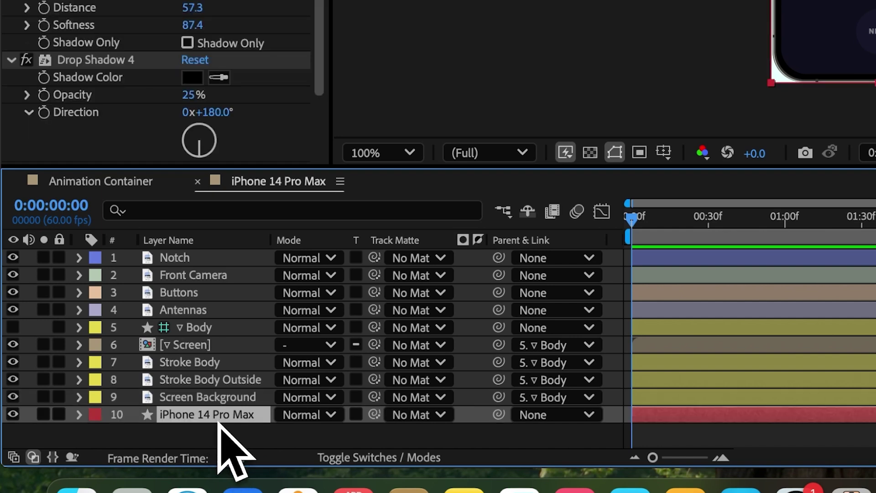
left_click(220, 398, "shift")
left_click(215, 380, "shift")
left_click(200, 365, "shift")
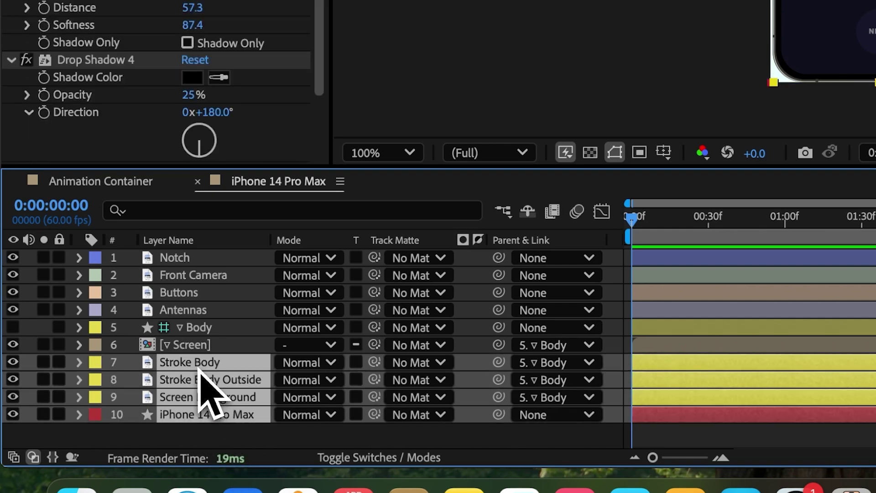
left_click(188, 327, "shift")
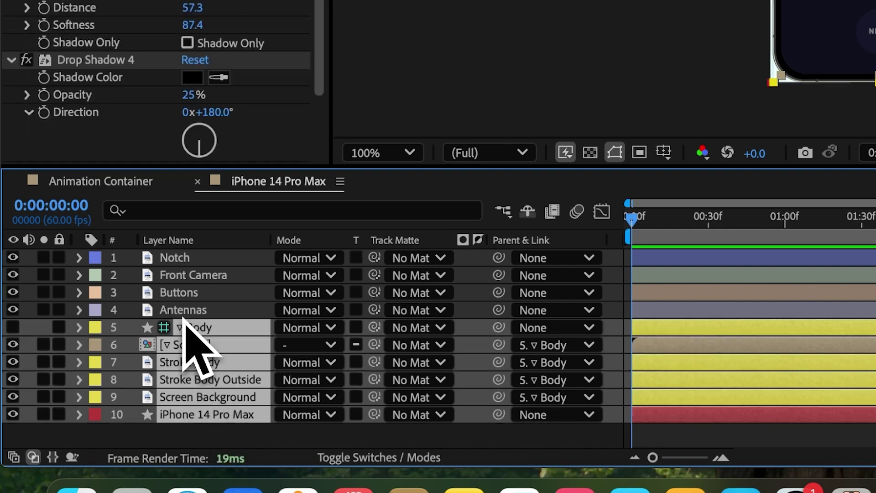
left_click(200, 344, "super")
left_click(191, 294, "super")
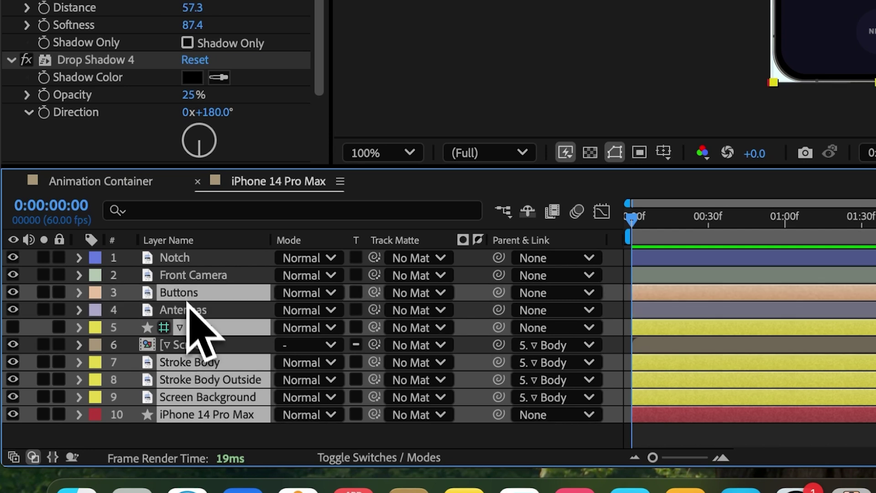
left_click(190, 306, "super")
left_click(189, 275, "super")
left_click(183, 264, "super")
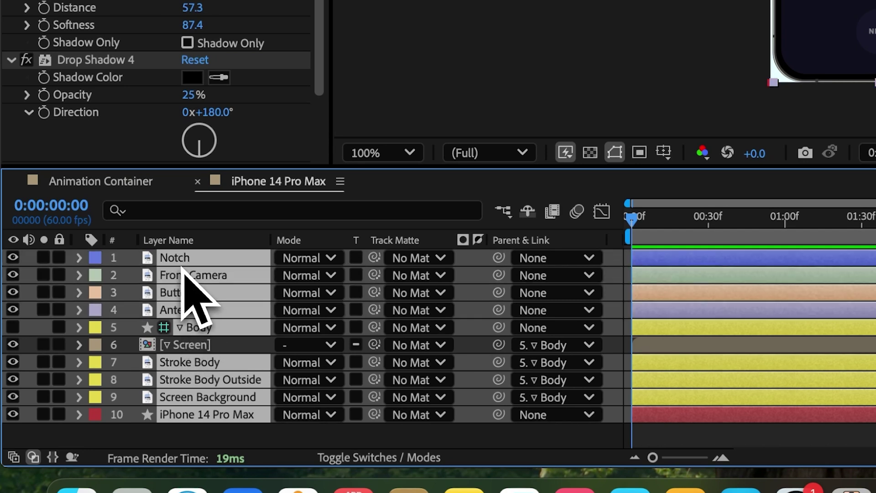
Apply the Red label to the selected layers, then open the Screen precomp.
left_click(94, 261)
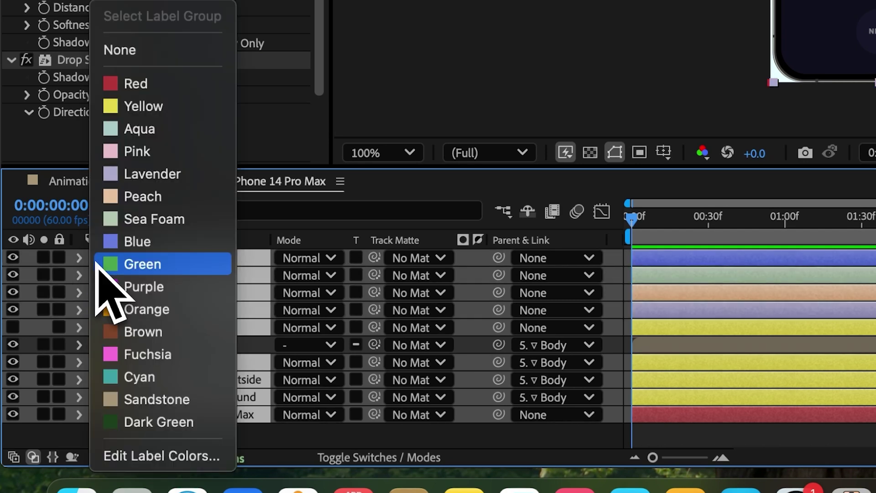
left_click(155, 85)
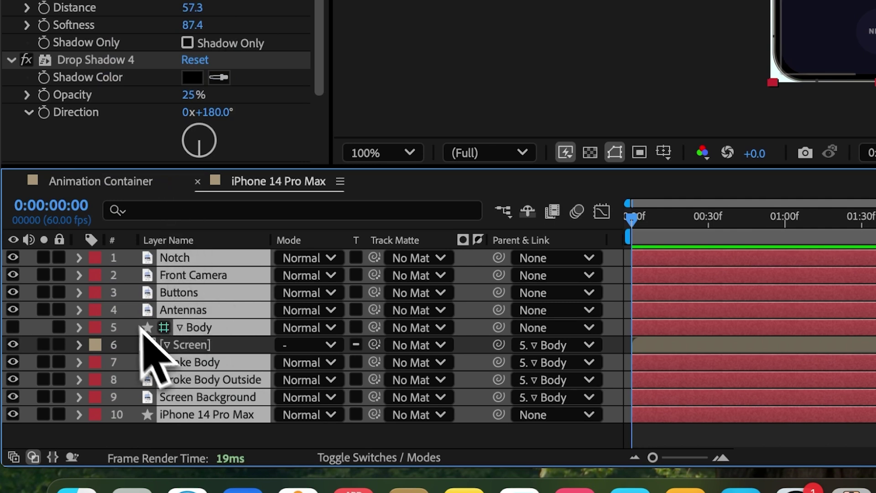
left_click(180, 348)
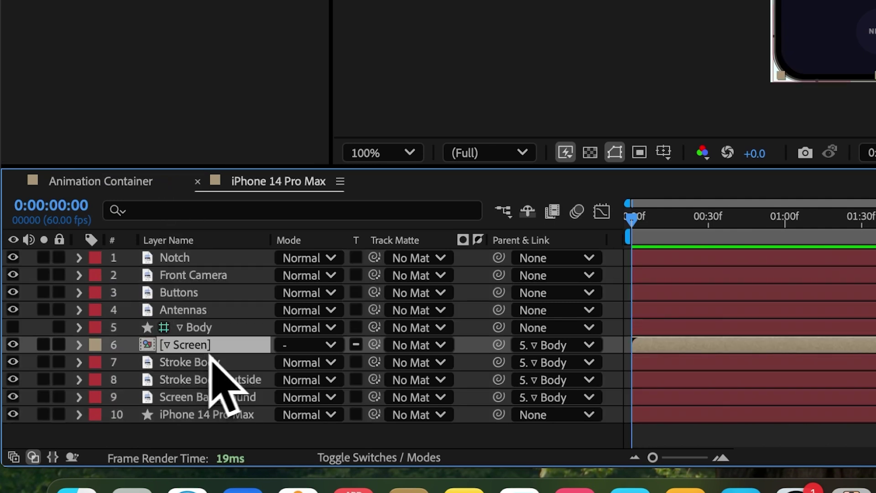
double_click(187, 346)
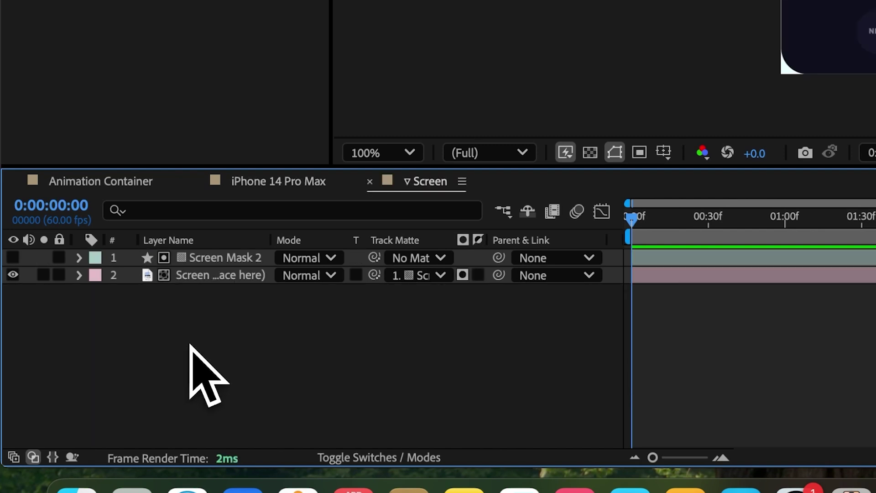
left_click(202, 282)
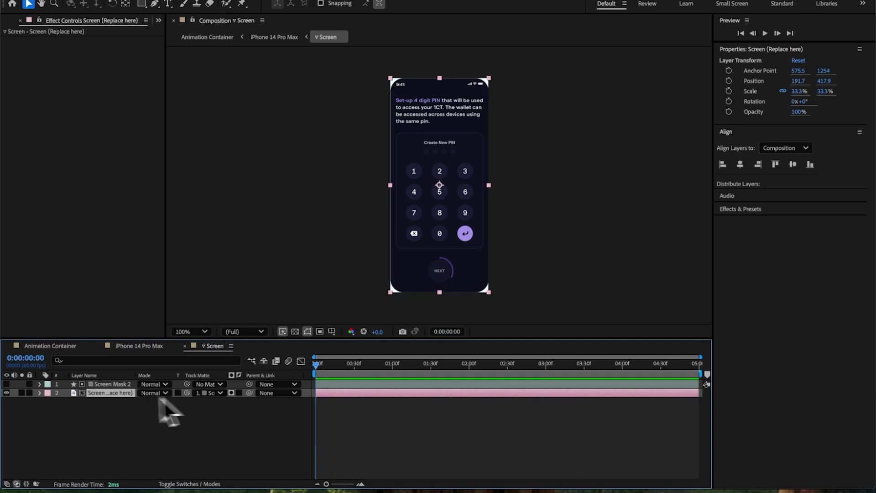
Pre-compose the Screen (Replace here) layer with all attributes moved, and inspect the new precomp.
right_click(114, 395)
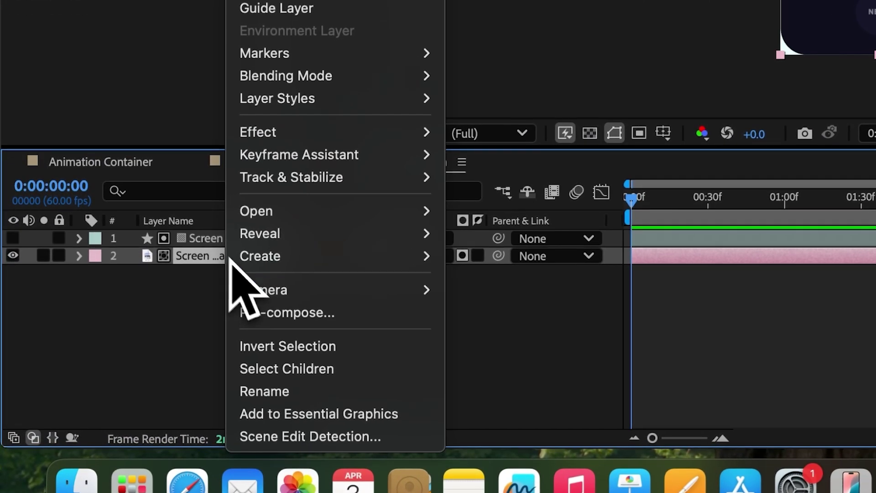
left_click(280, 313)
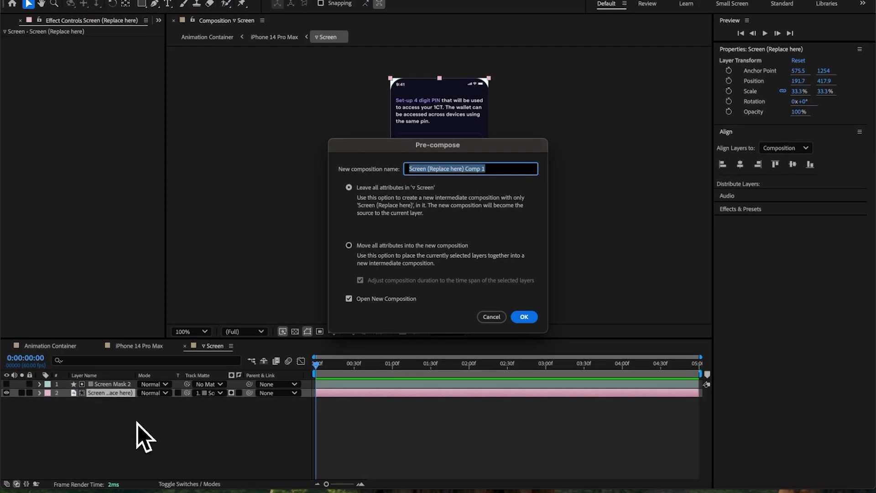
left_click(348, 245)
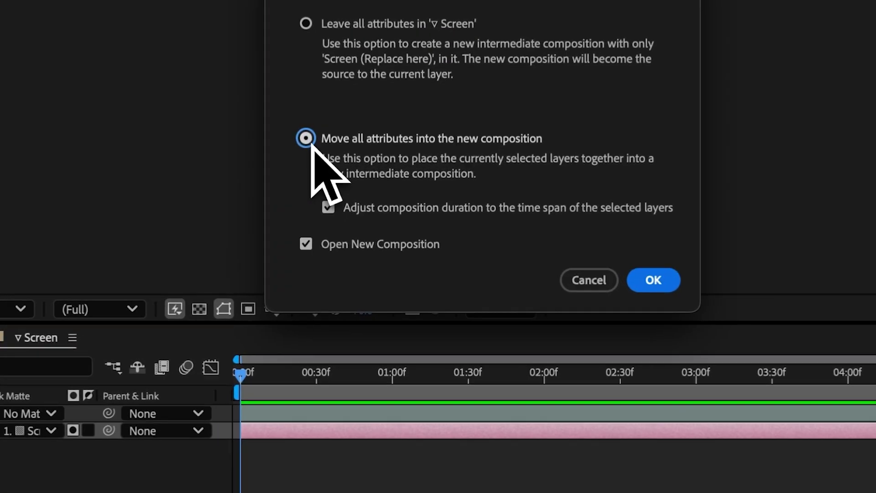
left_click(655, 279)
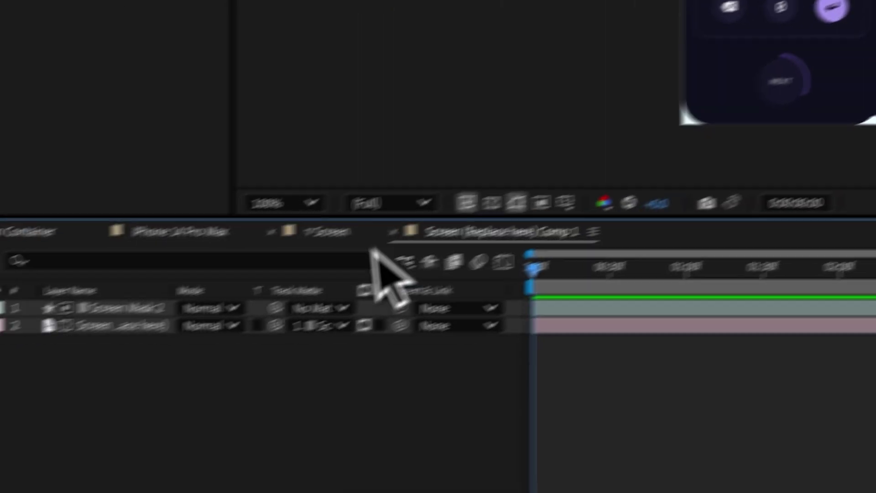
left_click(38, 337)
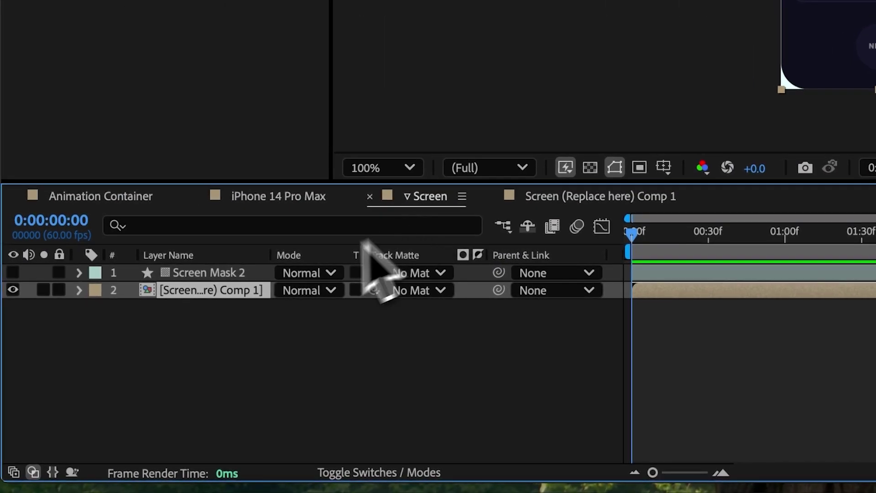
double_click(217, 295)
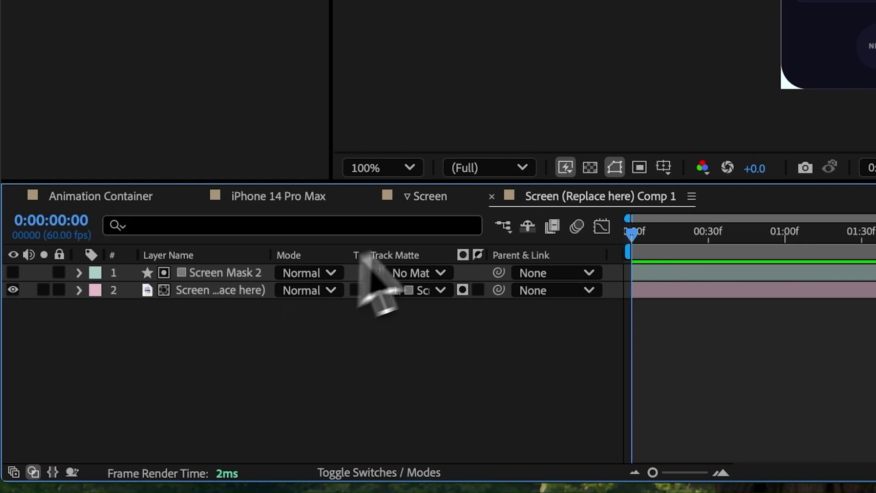
left_click(432, 199)
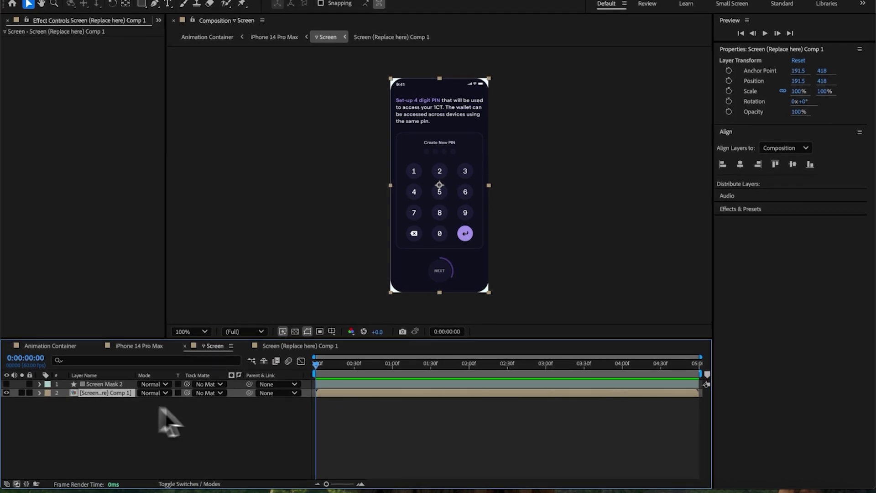
Redo the pre-compose, leaving all attributes in Screen, creating Screen (Replace here) Comp 1.
right_click(133, 392)
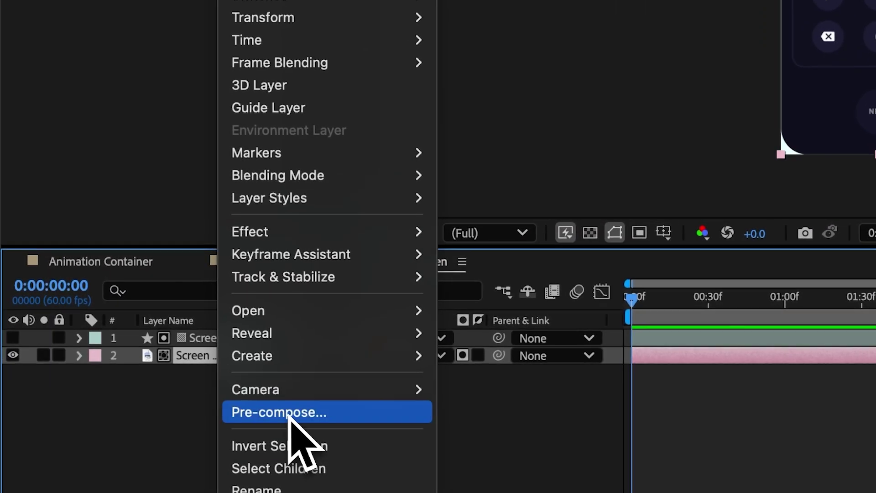
left_click(289, 416)
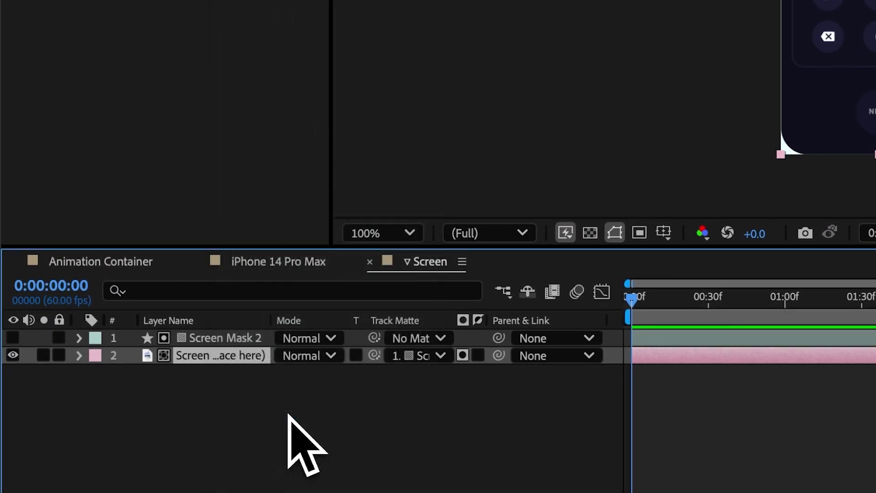
left_click(380, 73)
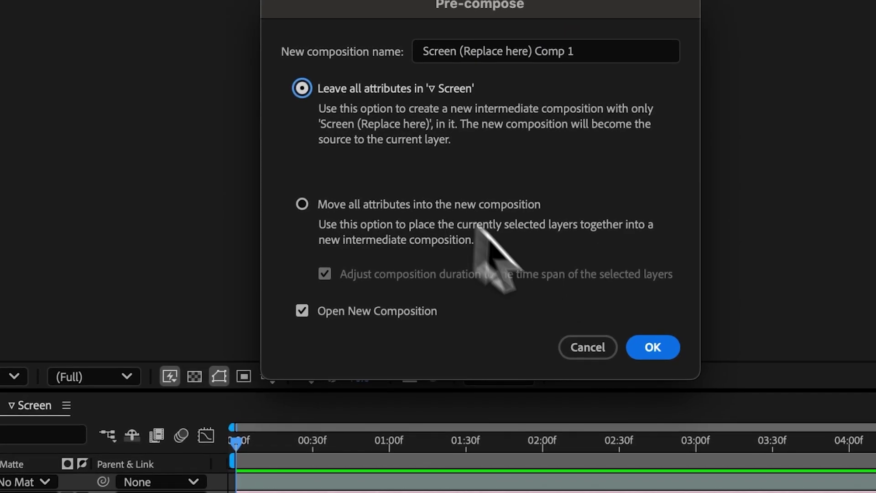
left_click(654, 347)
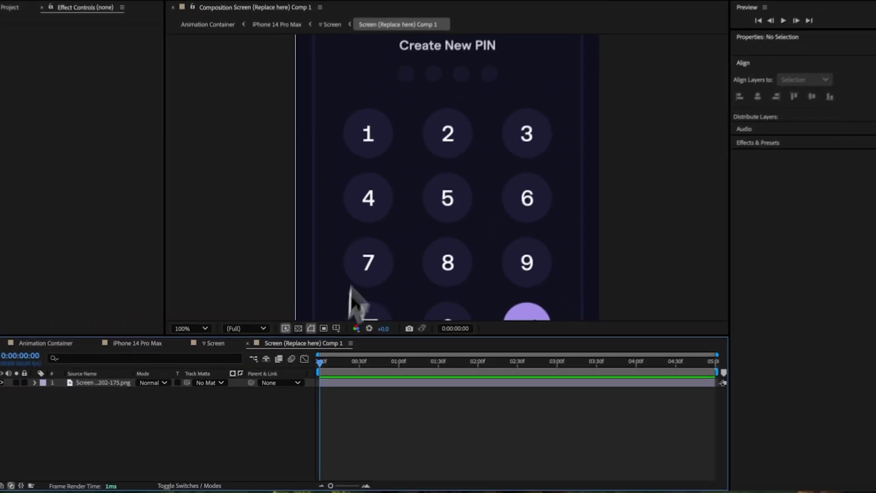
scroll(381, 214, "down", 4)
scroll(389, 212, "up", 2)
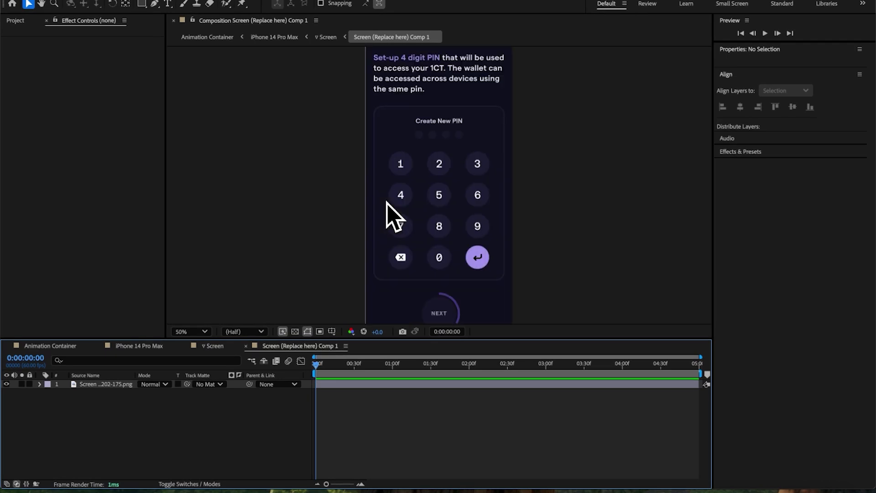
scroll(386, 202, "down", 2)
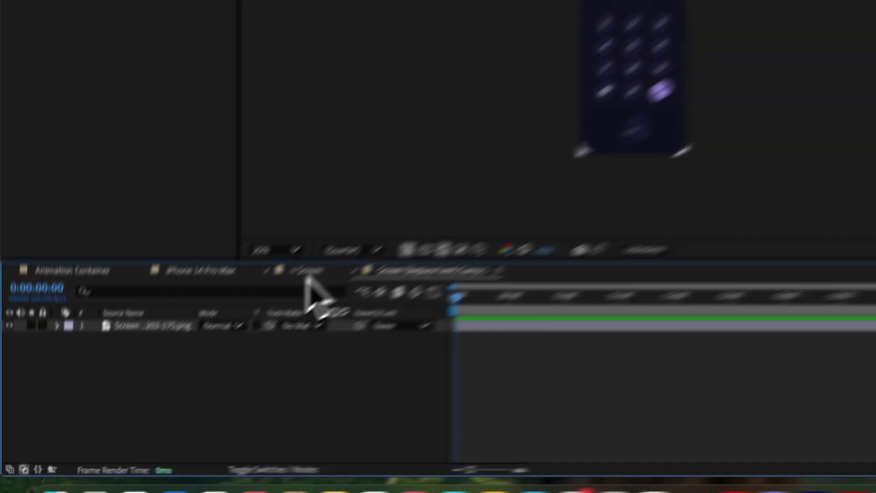
In the Screen comp, rename the pre-composed screen layer to 'Animation Playground'.
left_click(213, 345)
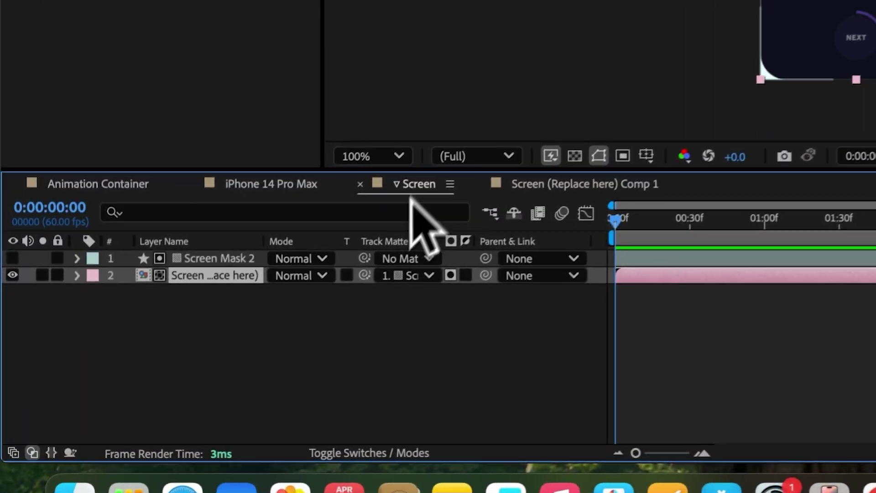
right_click(246, 290)
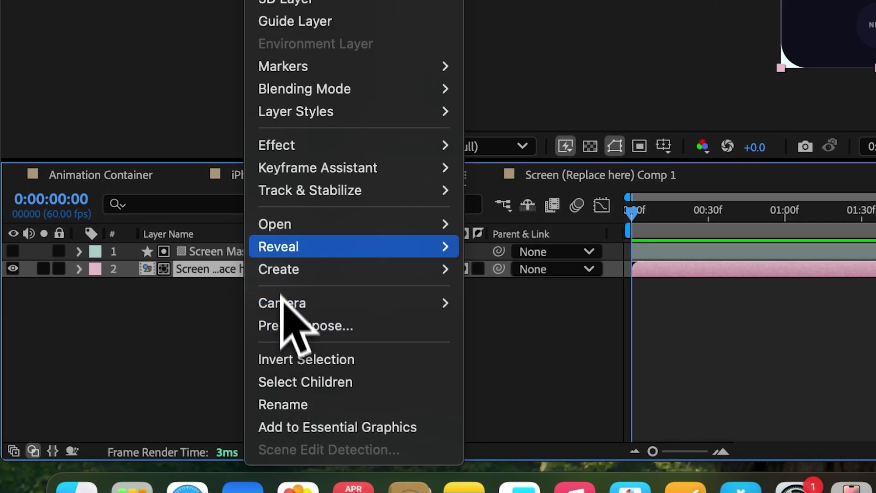
mouse_move(279, 227)
left_click(187, 269)
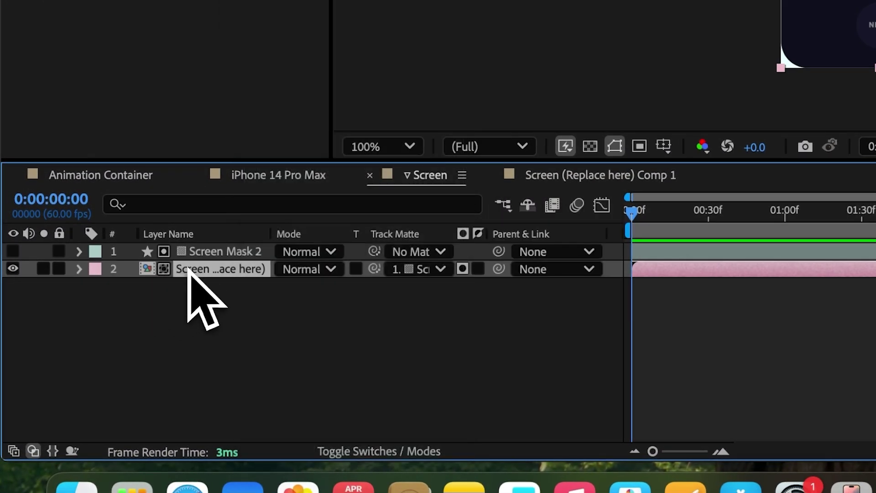
key("Return")
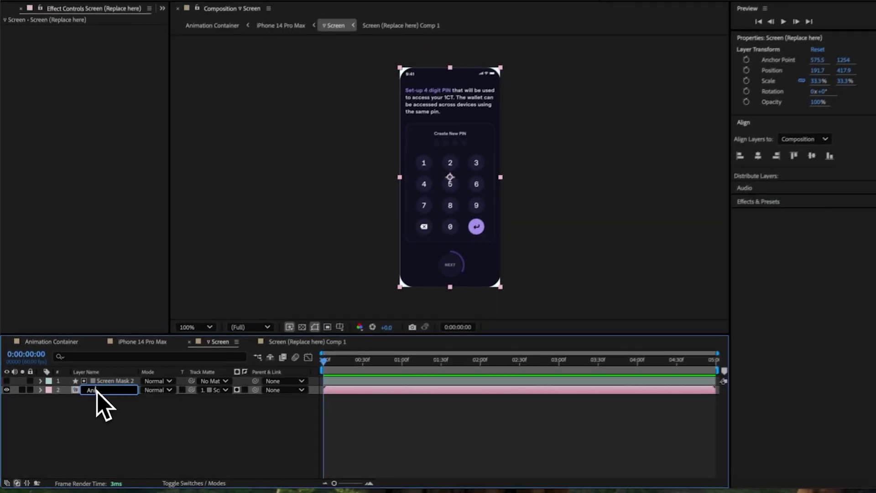
type("Animation Playgro")
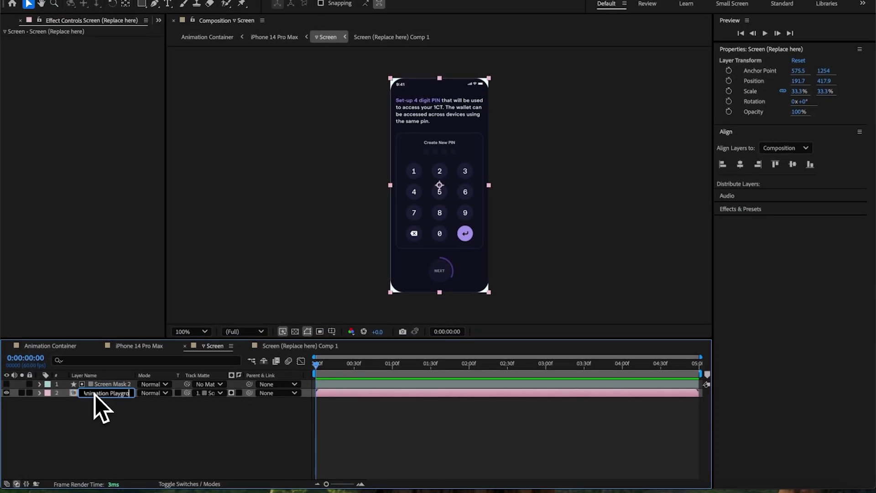
key("Return")
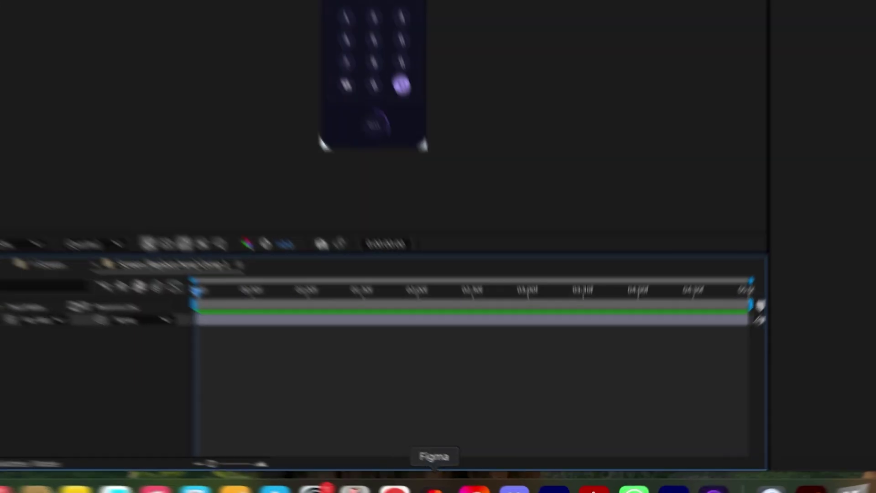
In Figma's New Dribbble Shots file, inspect the description text, NEXT button arc and pentagon indicator.
left_click(480, 489)
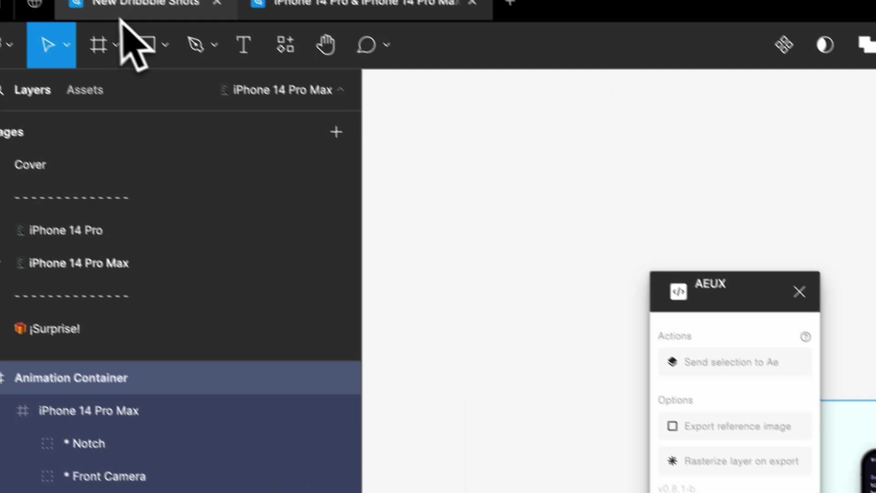
left_click(121, 11)
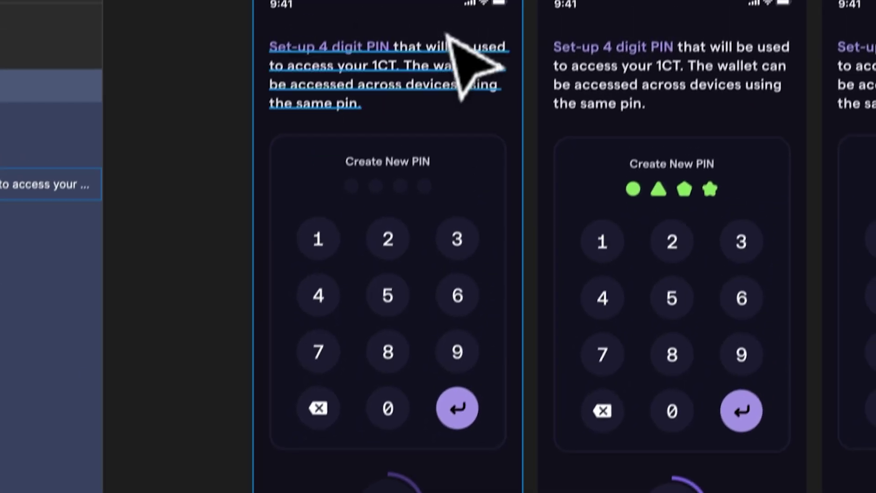
left_click(301, 45)
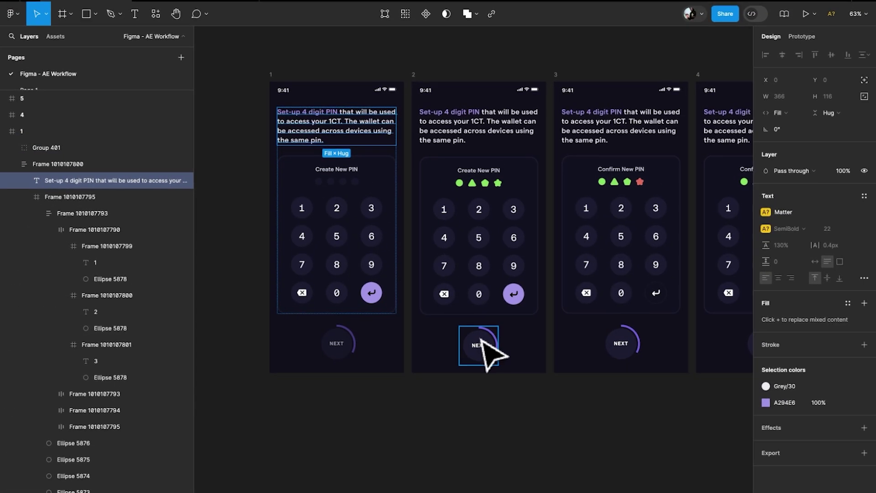
left_click(496, 345)
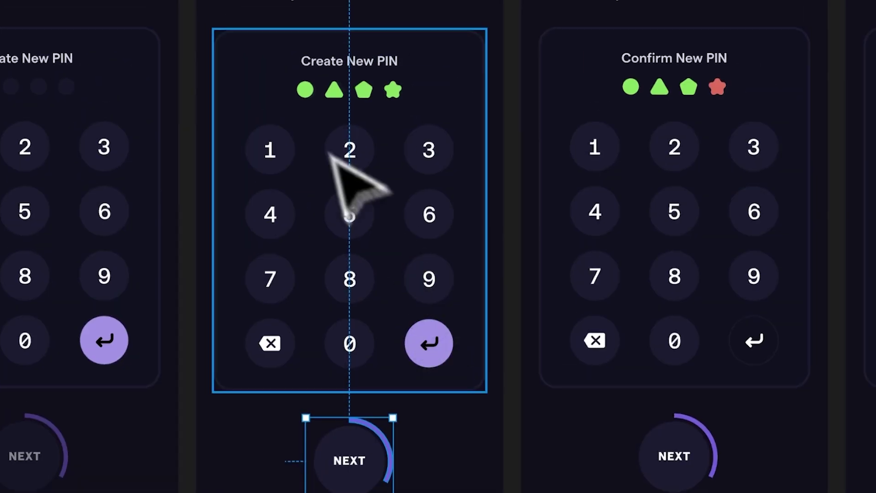
scroll(296, 102, "up", 3)
left_click(404, 86)
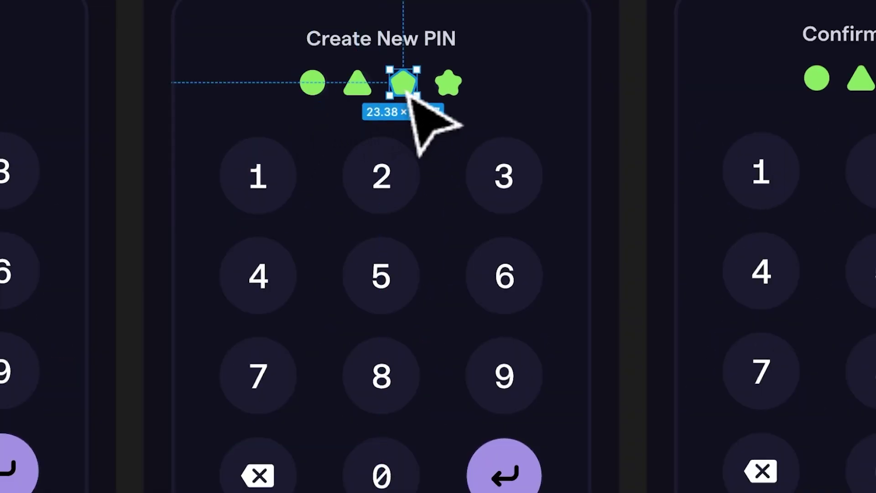
scroll(406, 88, "down", 3)
left_click_drag(406, 88, 531, 78)
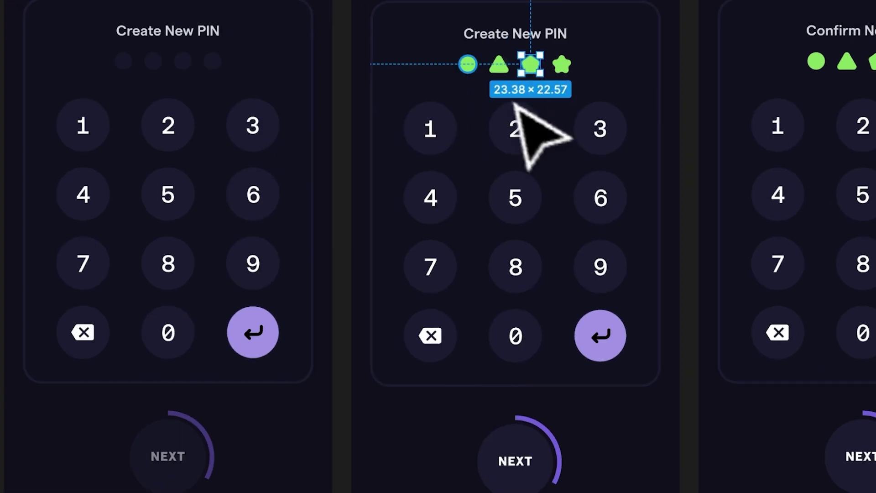
key("Escape")
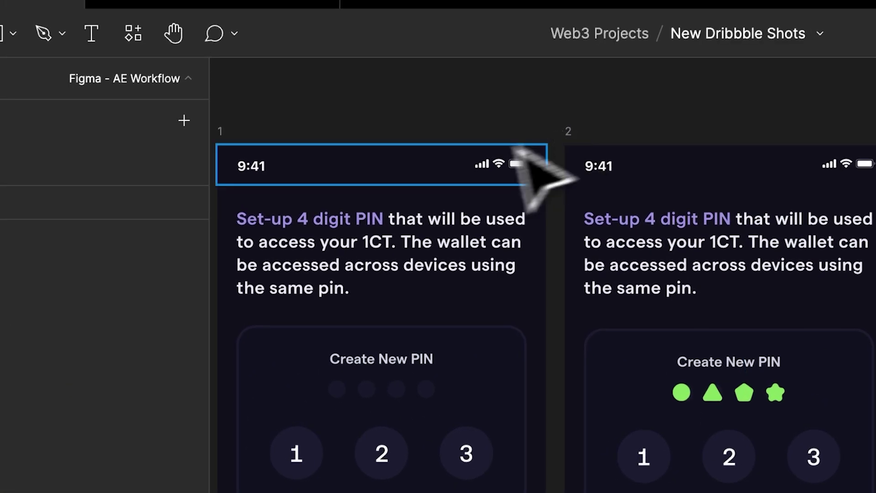
Compare the two PIN screen frames, the status bar, PIN dots and Set-up 4 digit PIN text.
left_click(227, 140)
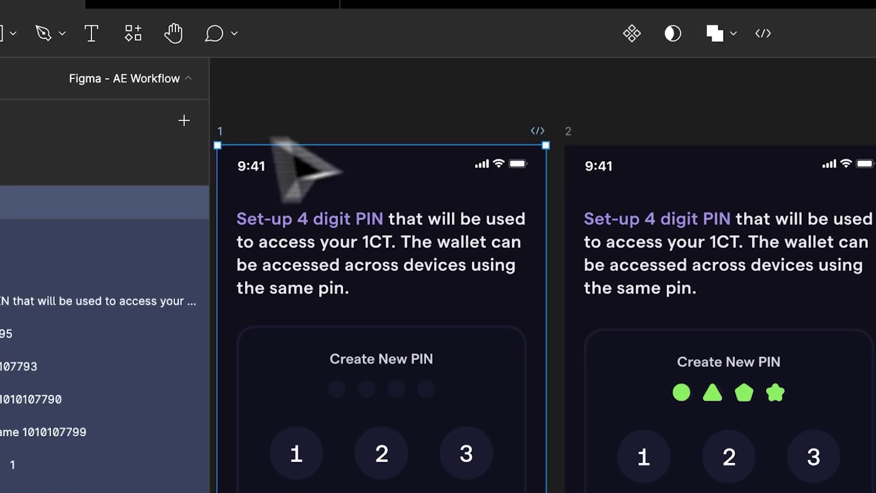
left_click(570, 132)
left_click(229, 128)
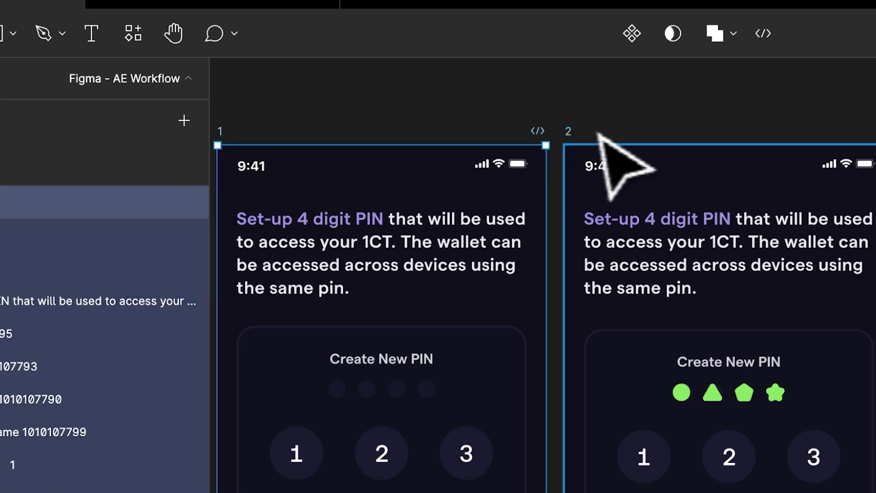
left_click(593, 165)
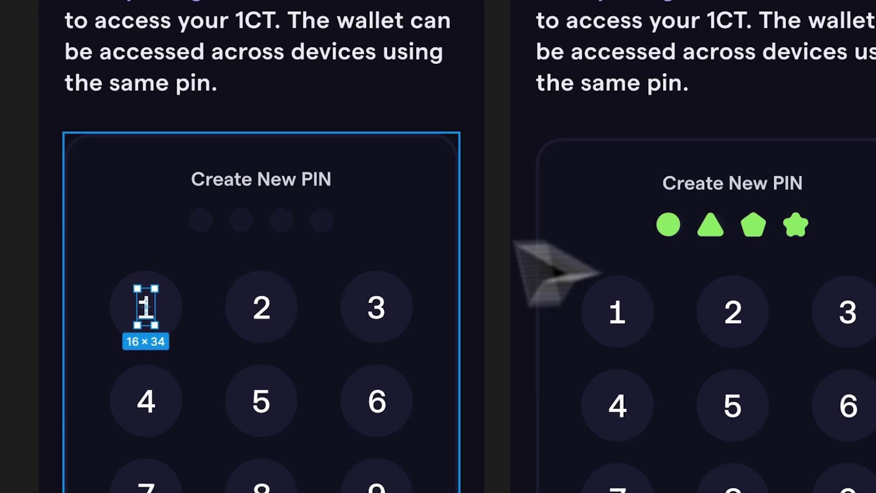
left_click(271, 173)
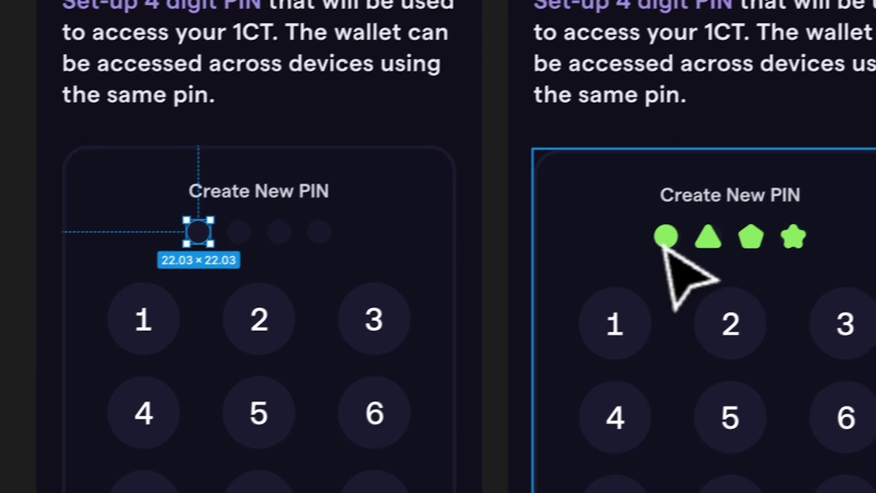
left_click(685, 231)
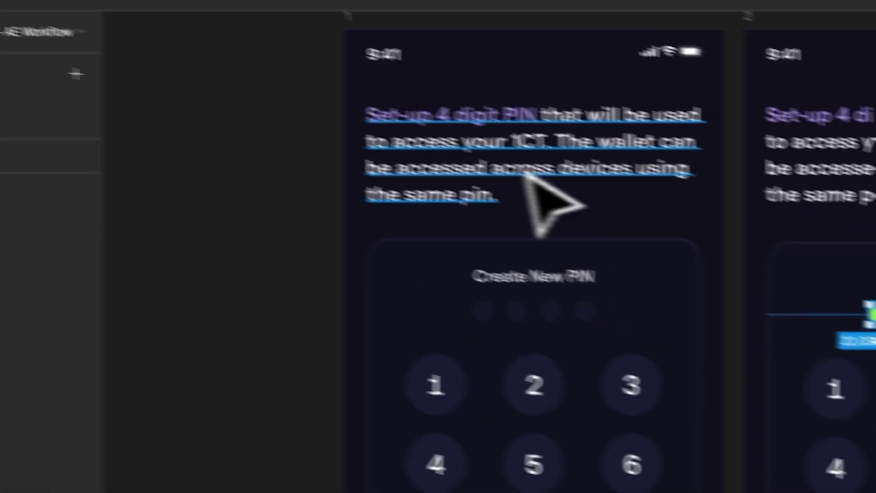
left_click(224, 70)
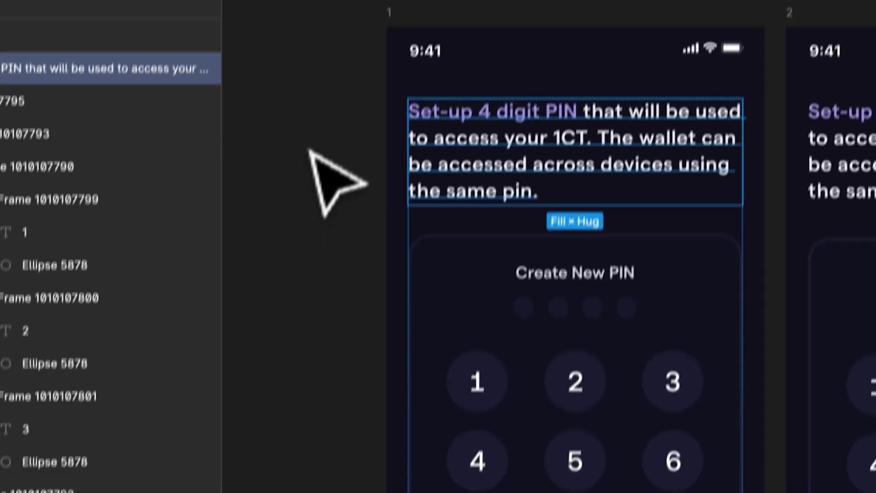
Launch the AEUX plugin from Plugins > Development and move its panel aside.
right_click(272, 306)
mouse_move(292, 479)
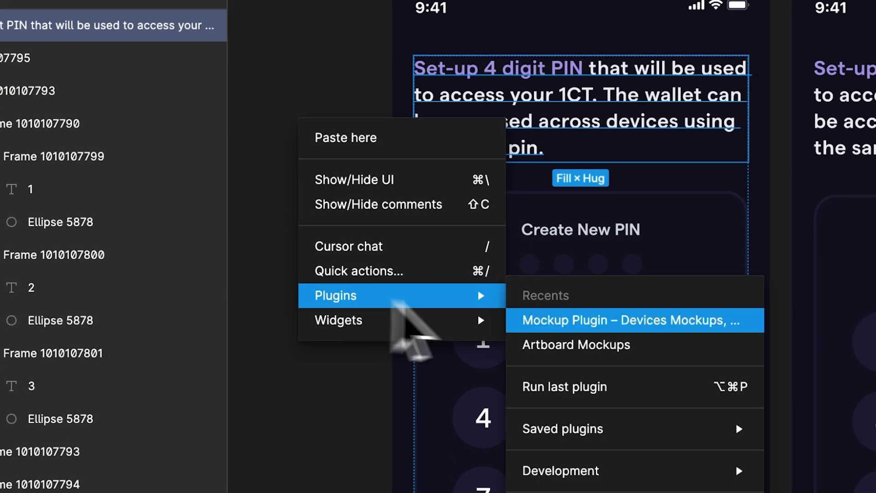
mouse_move(661, 472)
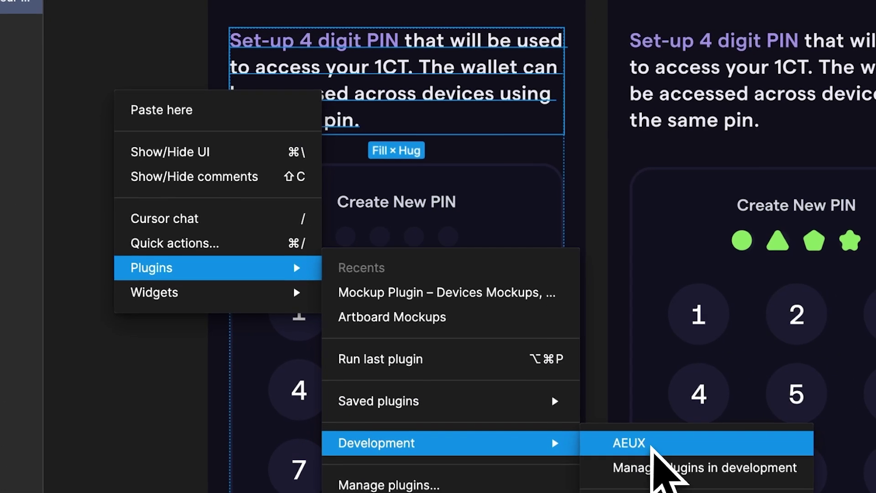
left_click(654, 445)
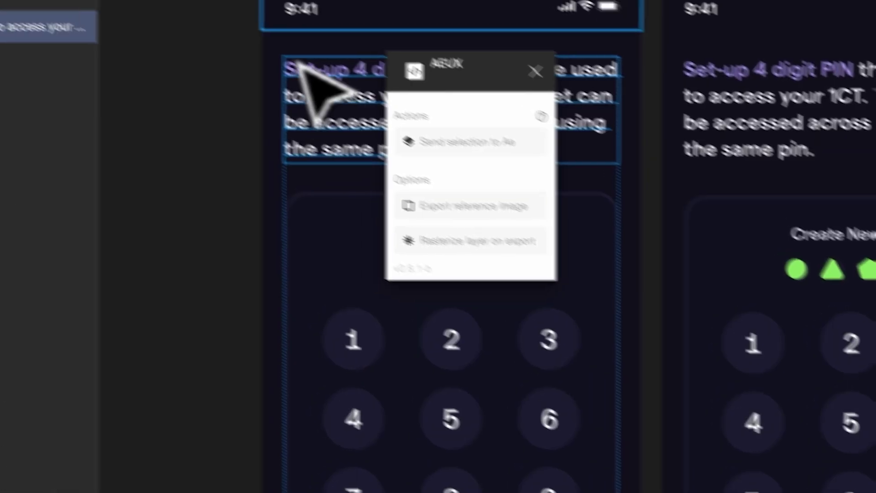
left_click(367, 59)
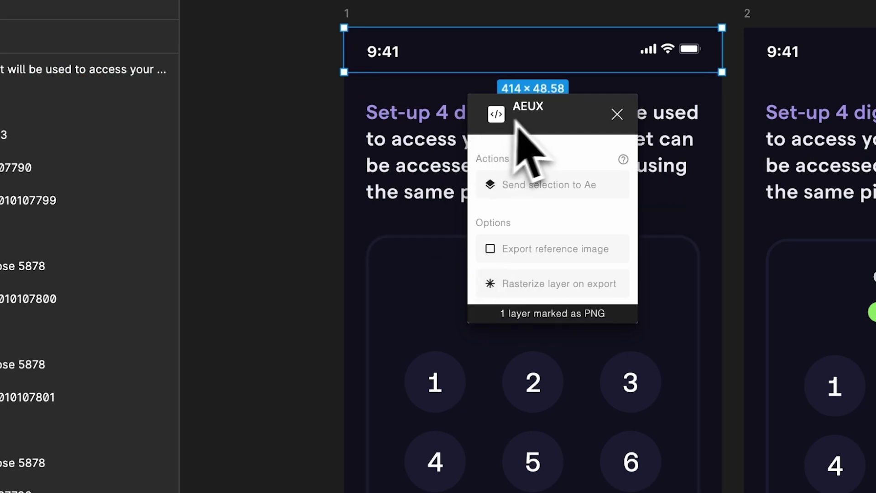
left_click_drag(516, 121, 212, 115)
Send the NEXT button to After Effects and view the composition at full size.
left_click(426, 148)
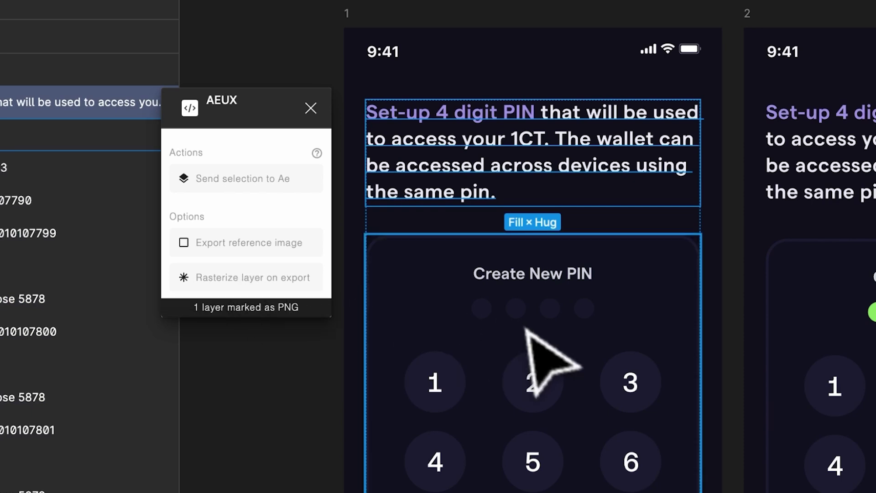
scroll(612, 293, "down", 5)
left_click(608, 461)
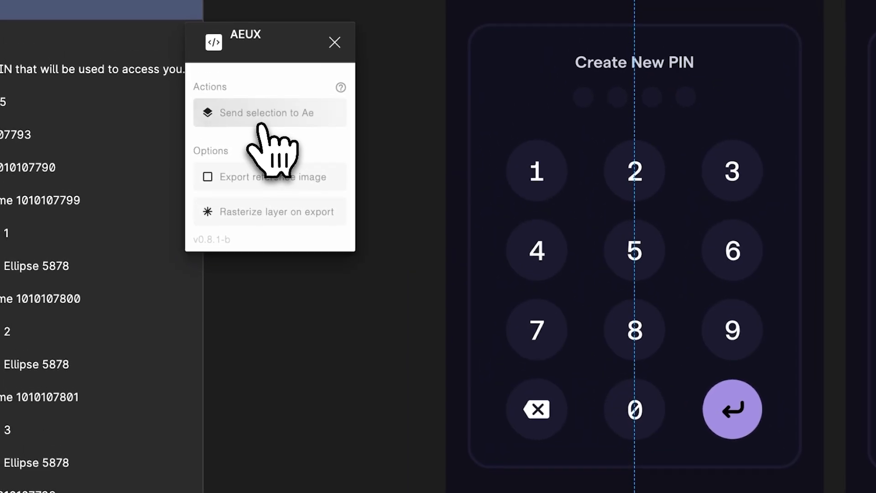
left_click(260, 122)
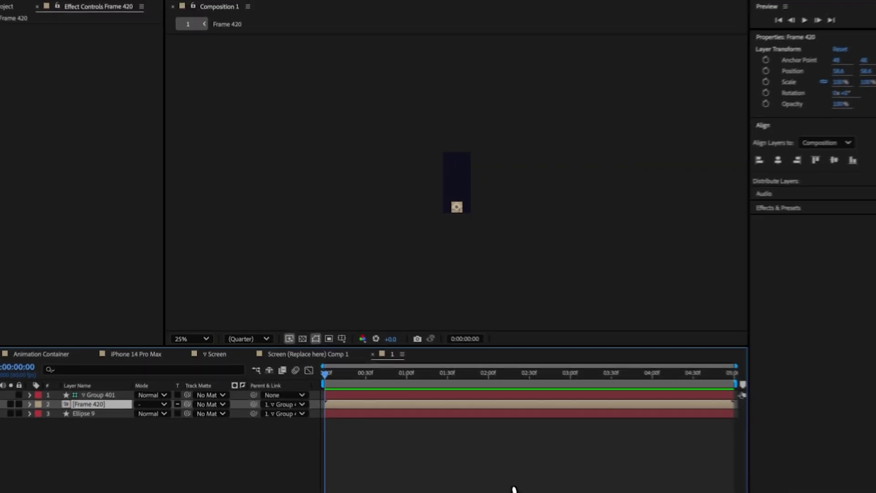
key("period")
key("period")
key("period")
key("period")
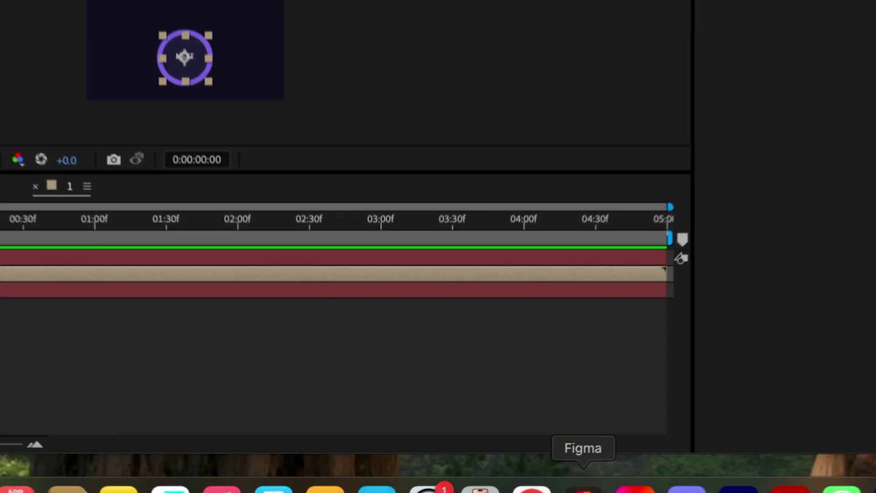
Back in Figma, ungroup the PIN entry frame and select the PIN card.
left_click(479, 488)
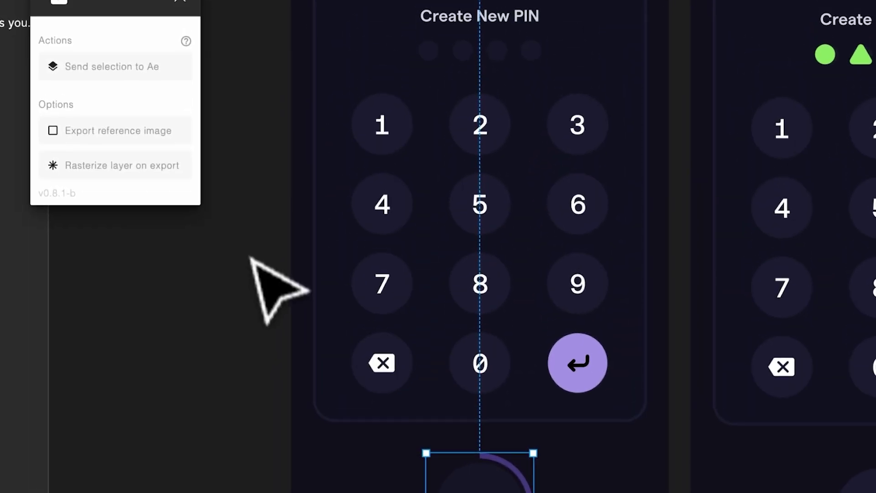
left_click(565, 96)
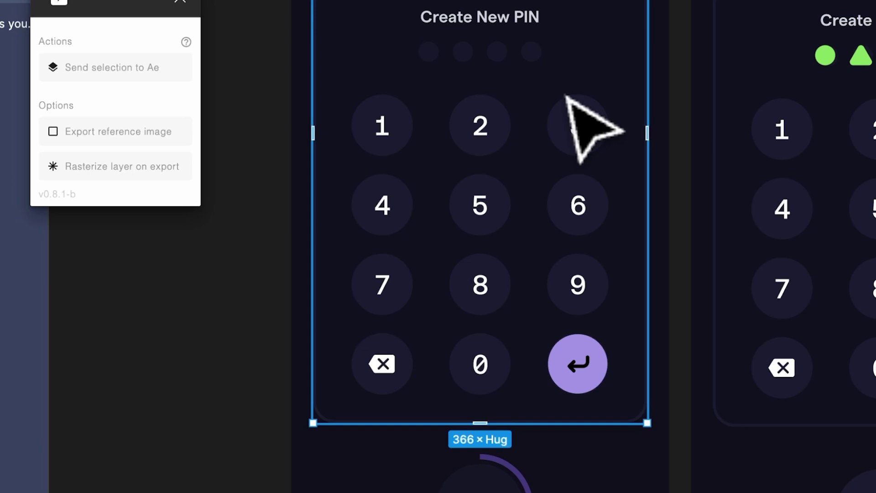
right_click(566, 96)
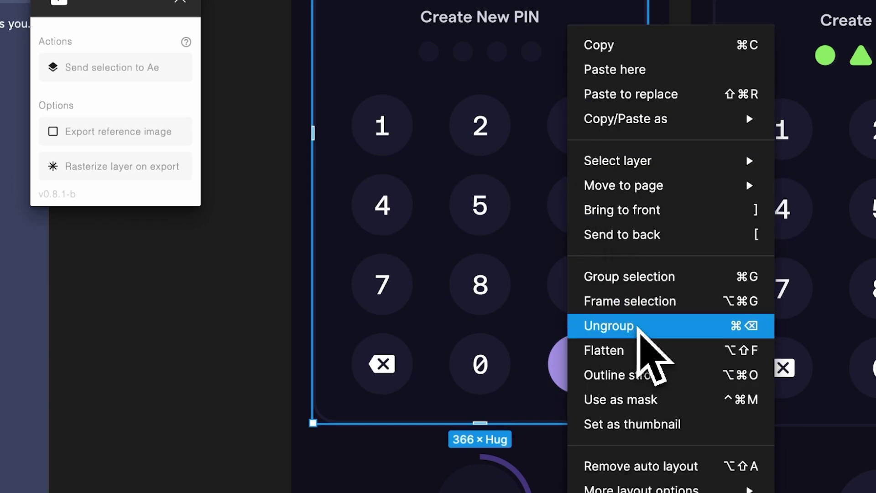
left_click(637, 327)
left_click(479, 88)
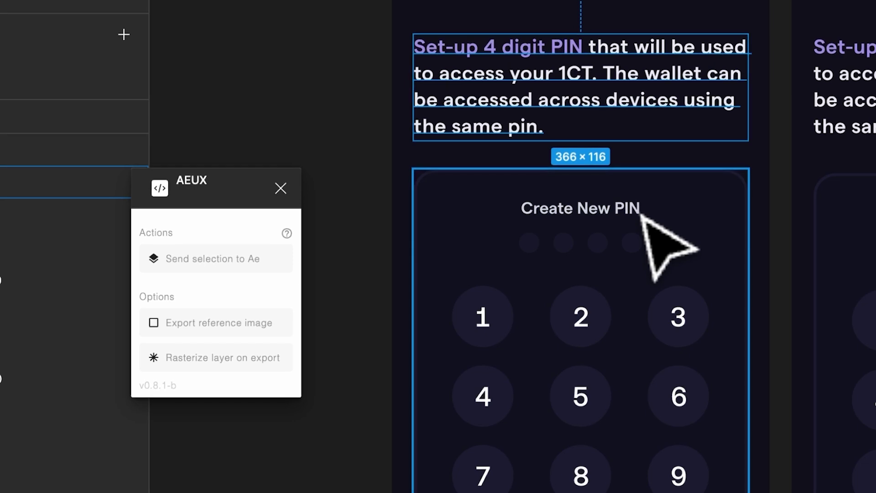
left_click(645, 241)
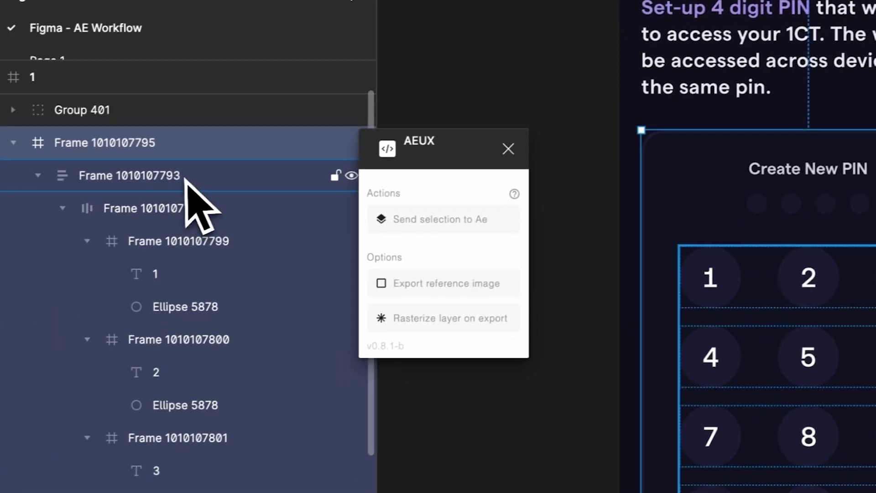
Mark the Numpad layer to be rasterized on export.
left_click(9, 205)
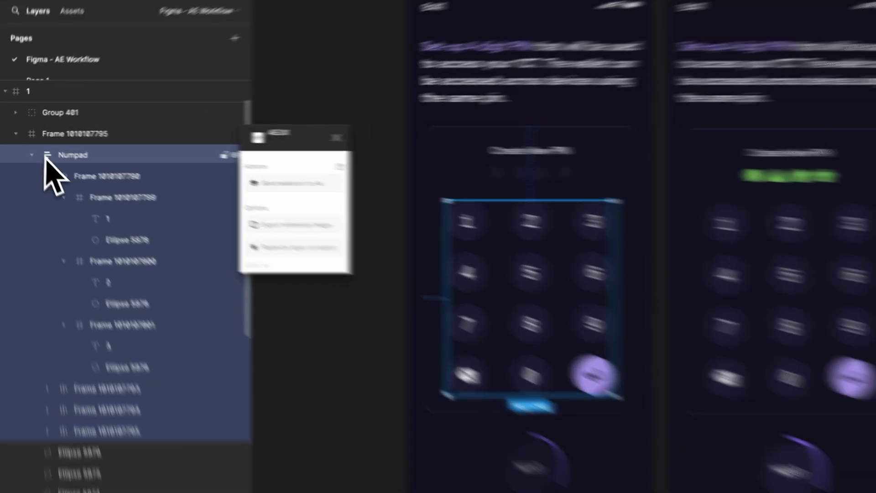
left_click(24, 147)
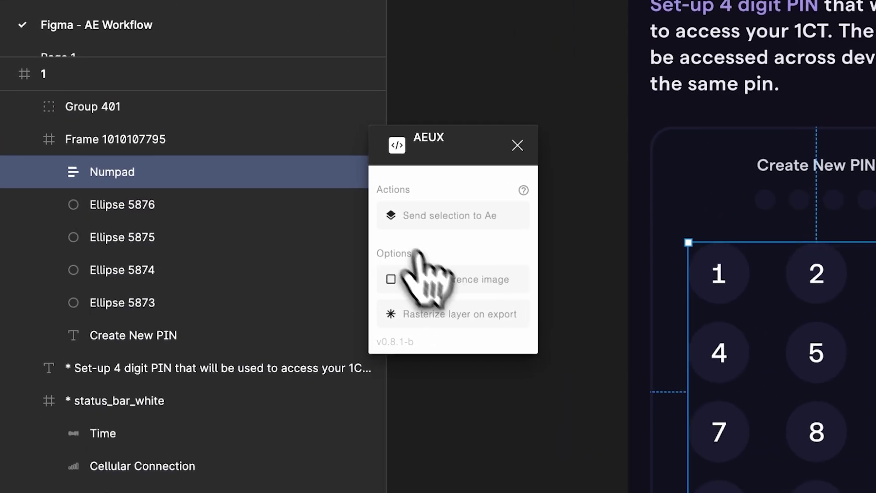
left_click(449, 321)
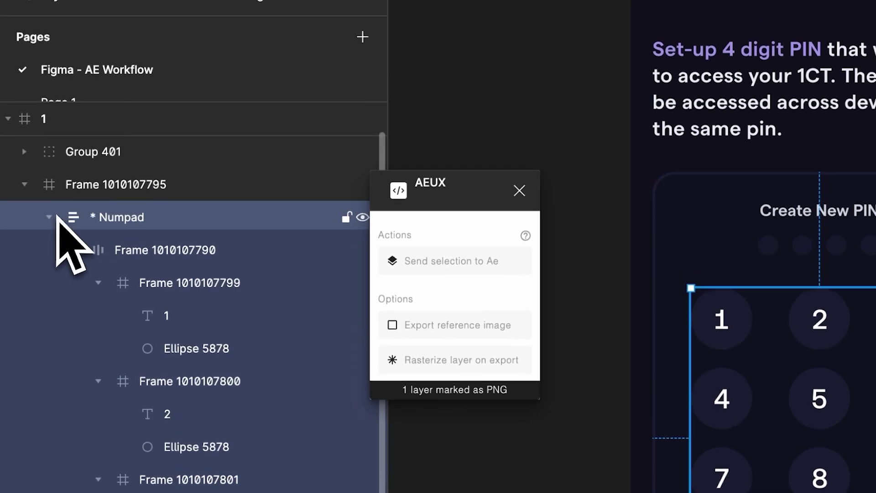
left_click(50, 172)
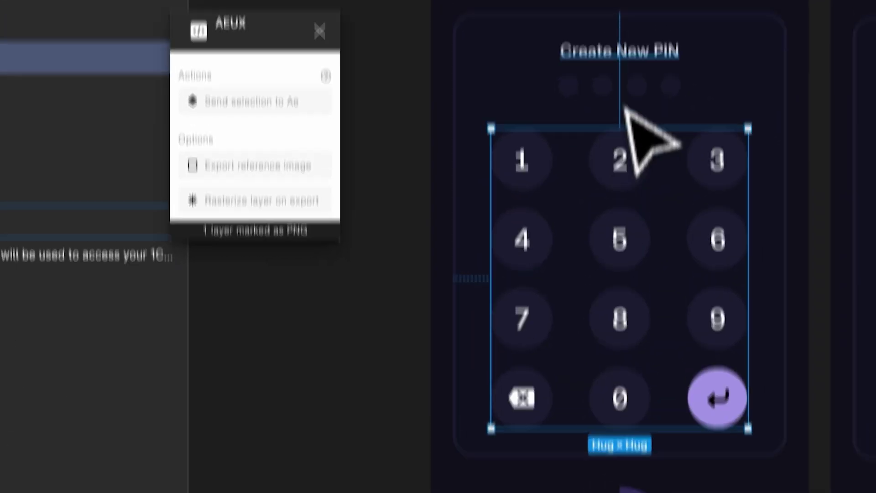
Select the Create New PIN text and each of the PIN dots.
left_click(664, 65)
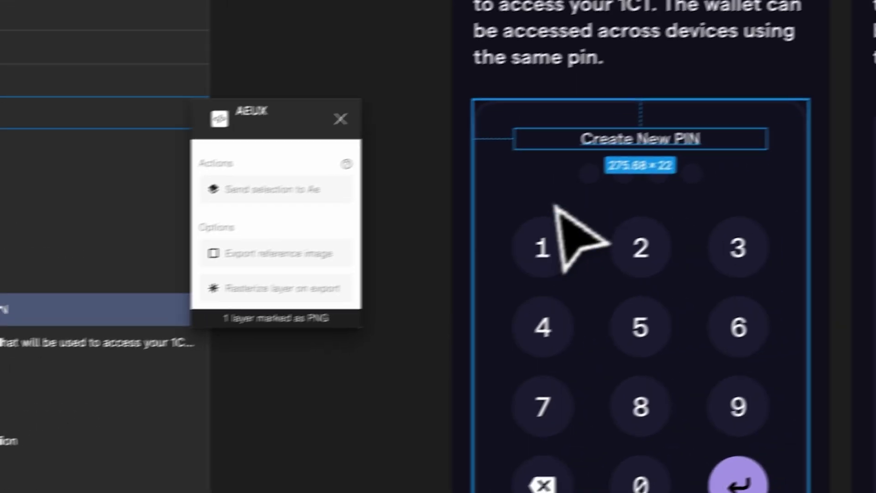
left_click(802, 133)
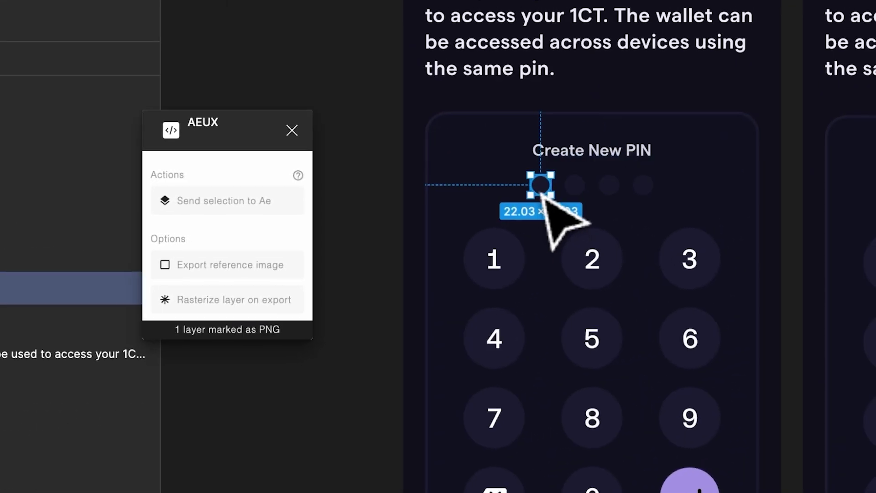
left_click(604, 185)
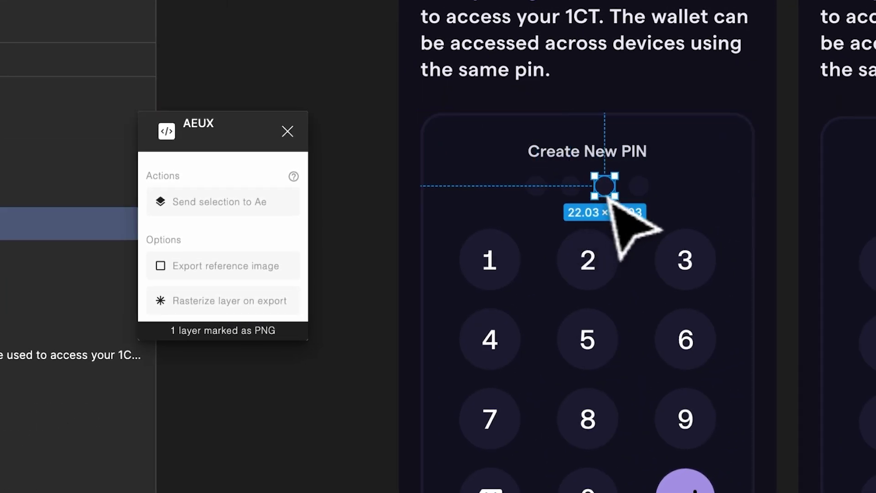
left_click(639, 186)
left_click(536, 185)
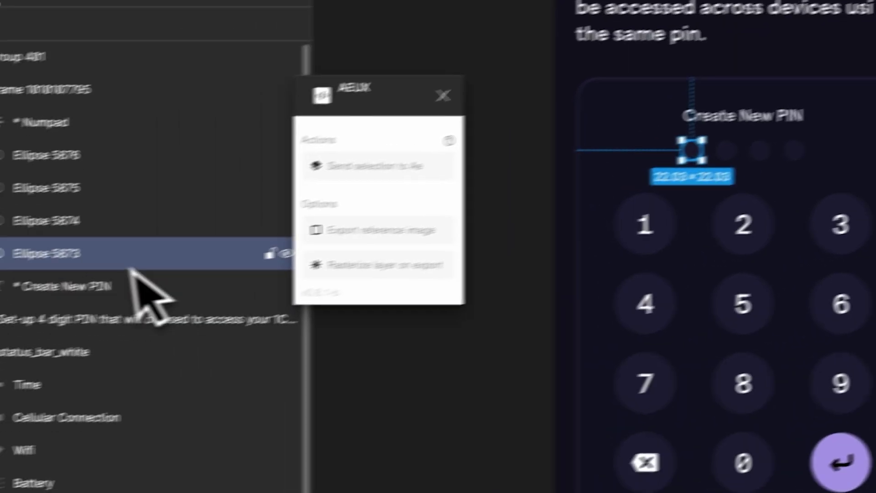
Rename Ellipse 5873 to Circle 1 and Ellipse 5876 to Circle 4, fixing the typo.
double_click(137, 239)
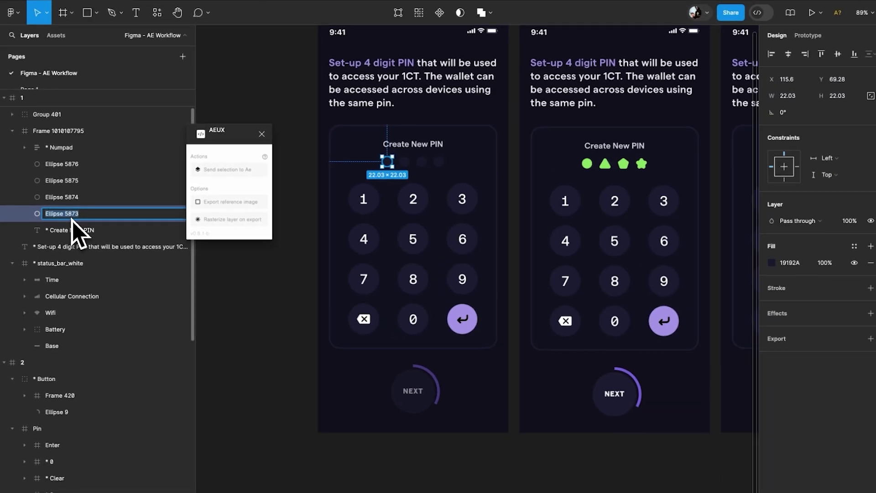
type("Circl")
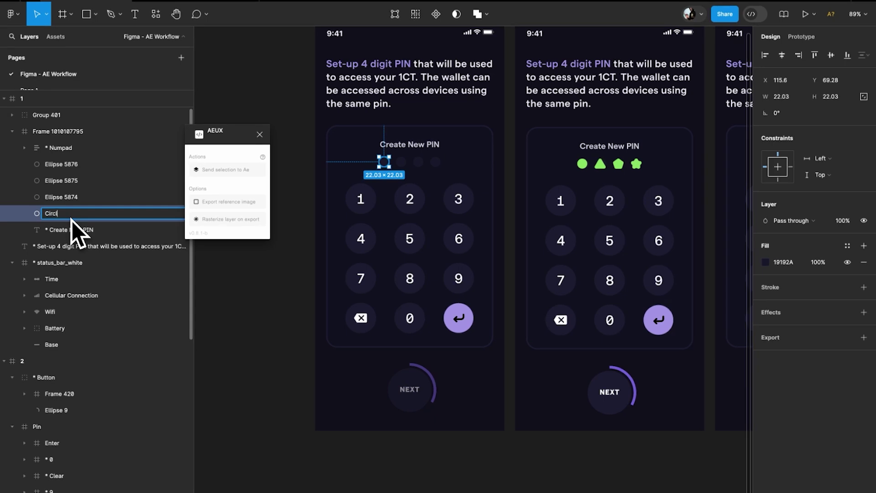
type("e 1")
key("Return")
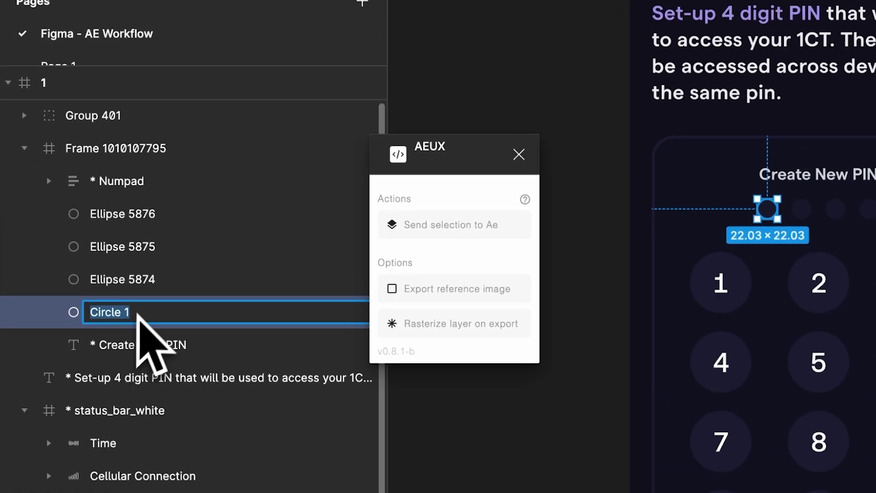
double_click(122, 266)
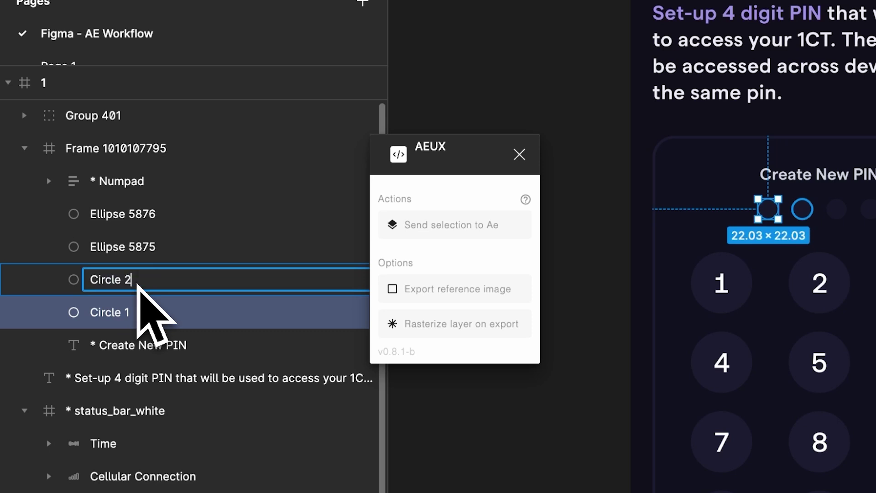
left_click(144, 249)
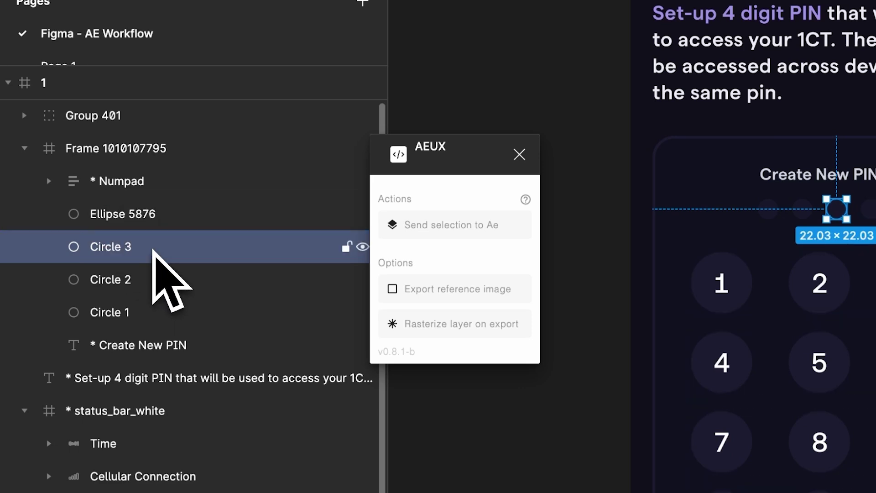
double_click(142, 215)
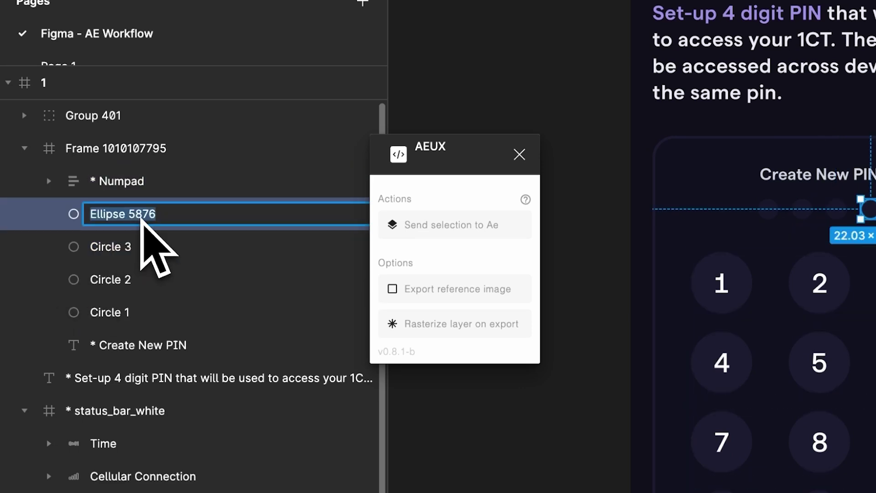
left_click(141, 216)
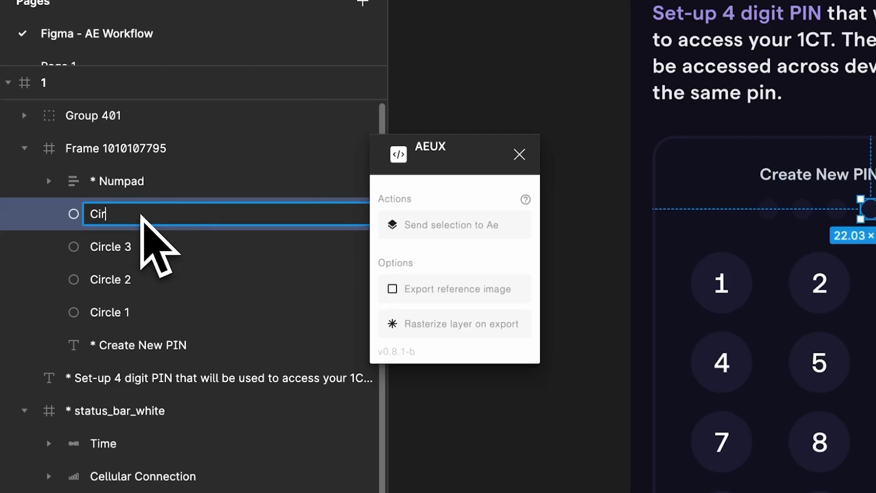
key("BackSpace")
type("e 4")
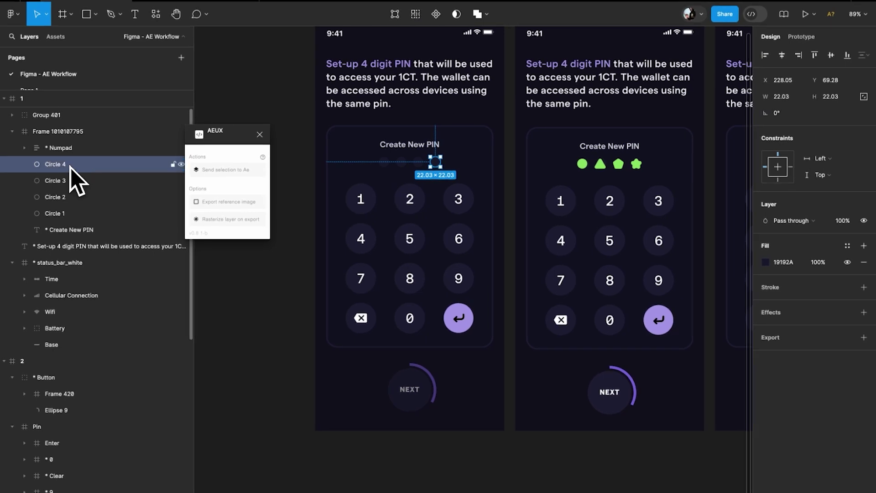
Move the four Circle layers out of the card frame into frame 1.
left_click(58, 147)
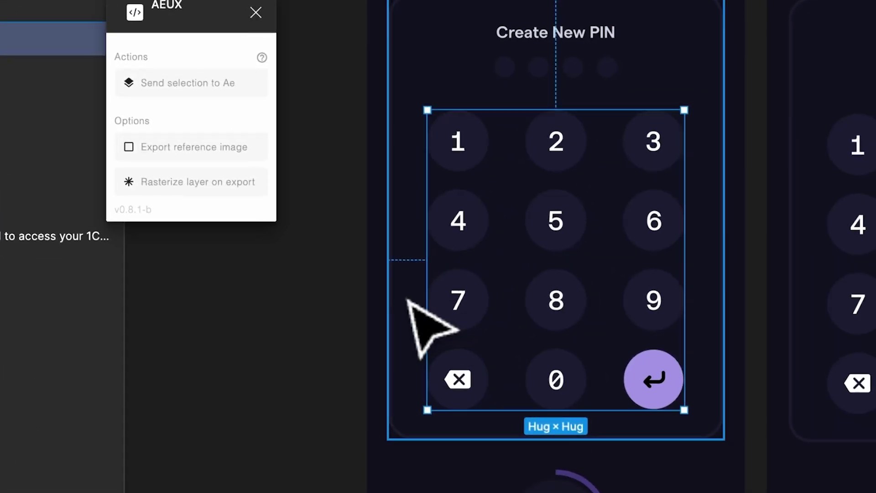
left_click(452, 318)
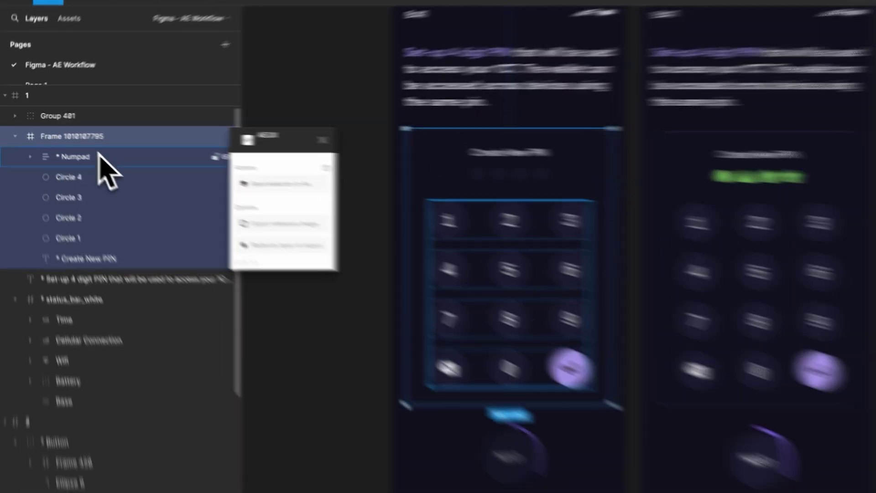
left_click(80, 147)
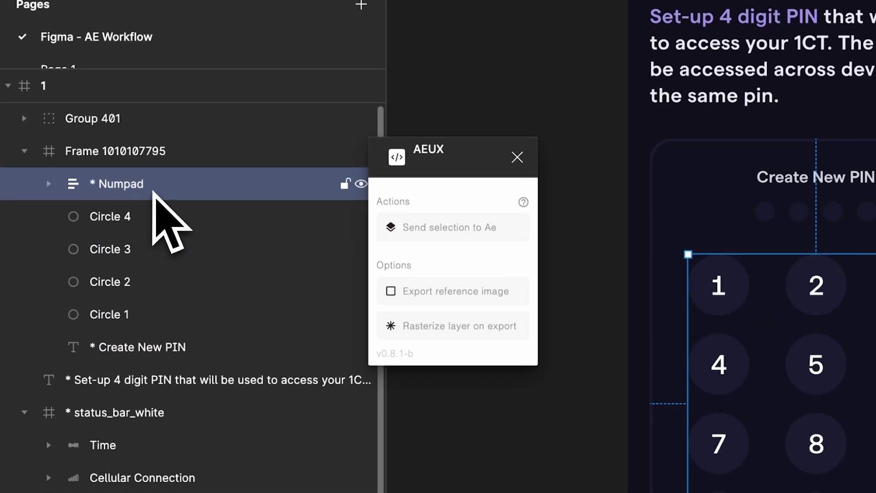
left_click(148, 213)
left_click(144, 312, "shift")
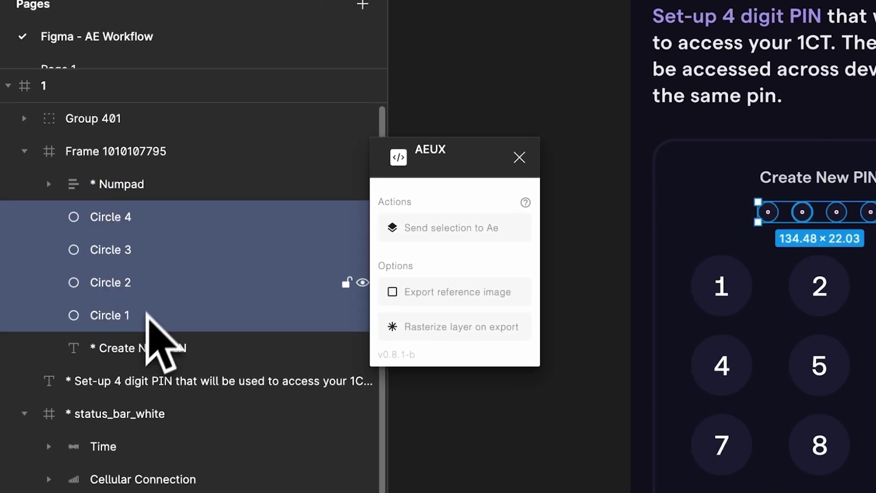
left_click_drag(152, 269, 134, 137)
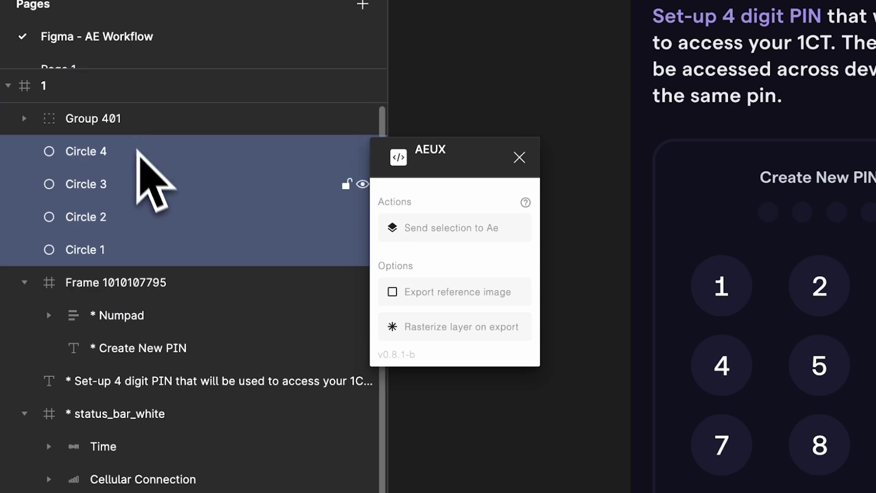
Rename the card frame to 'Num' and select Group 401.
double_click(138, 282)
type("Nu")
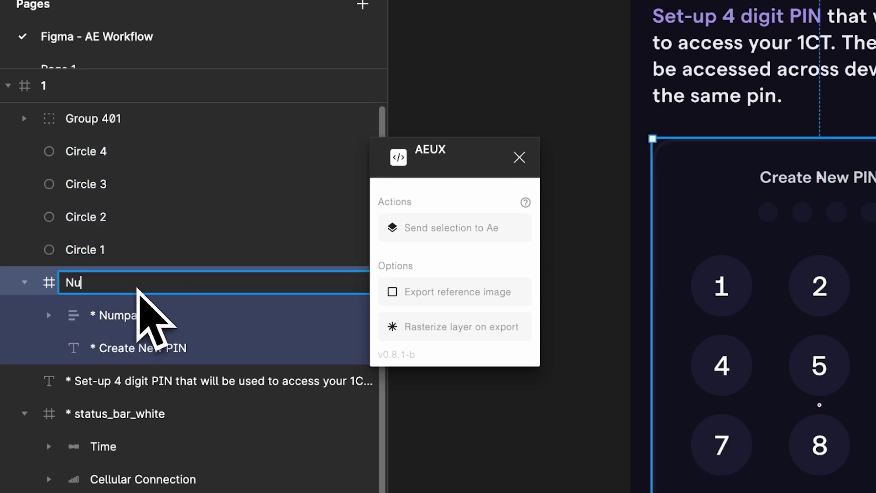
type("m")
key("Return")
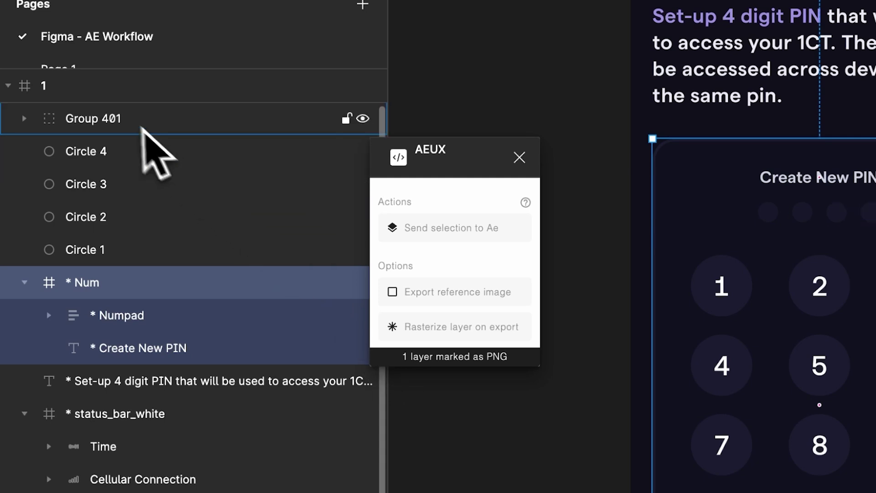
left_click(122, 118)
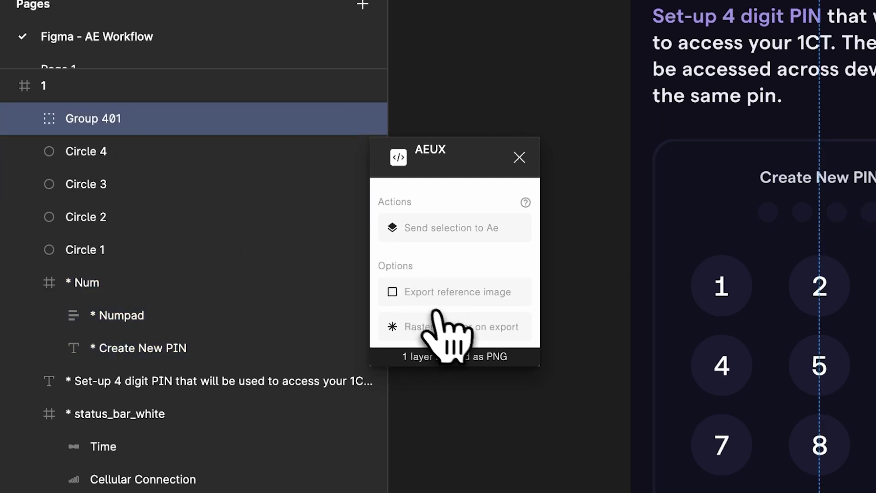
Rename Group 401 to 'Button' and collapse its children.
double_click(99, 120)
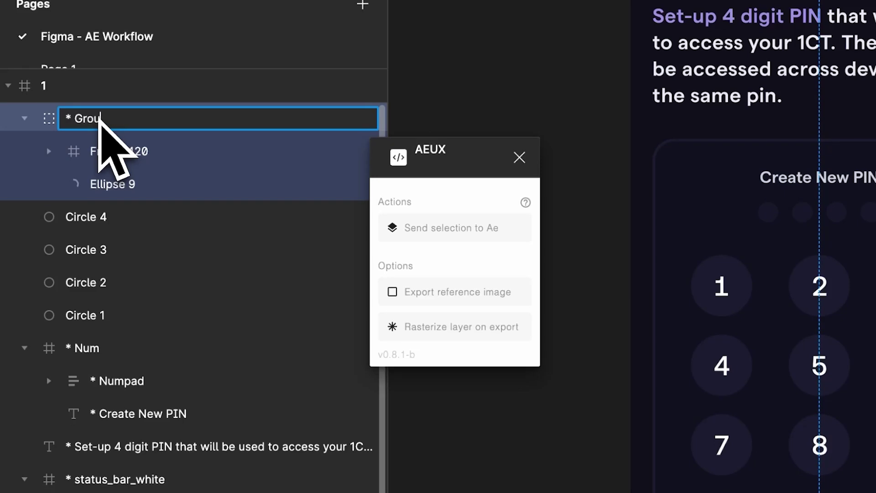
key("BackSpace")
key("BackSpace")
key("BackSpace")
key("BackSpace")
type("Butt")
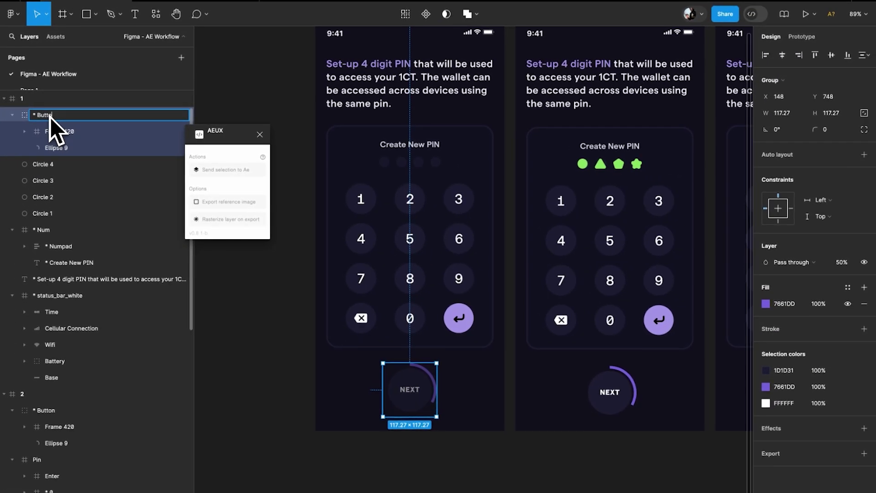
type("on")
key("Return")
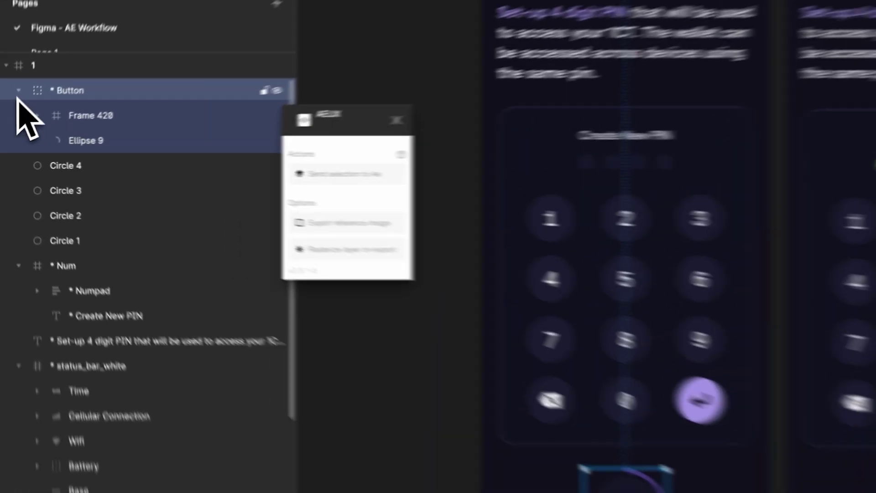
left_click(12, 115)
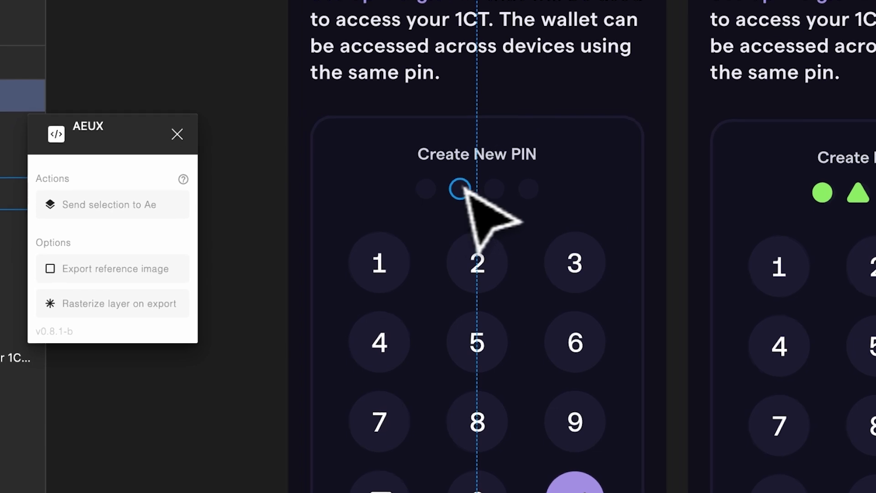
Send frame 1 to After Effects through AEUX, confirming the export folder.
left_click(772, 162)
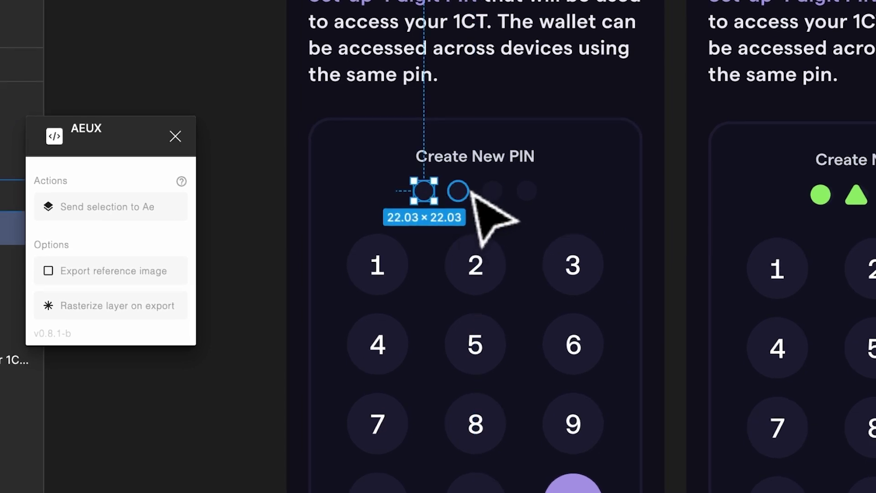
scroll(430, 225, "up", 5)
left_click(308, 75)
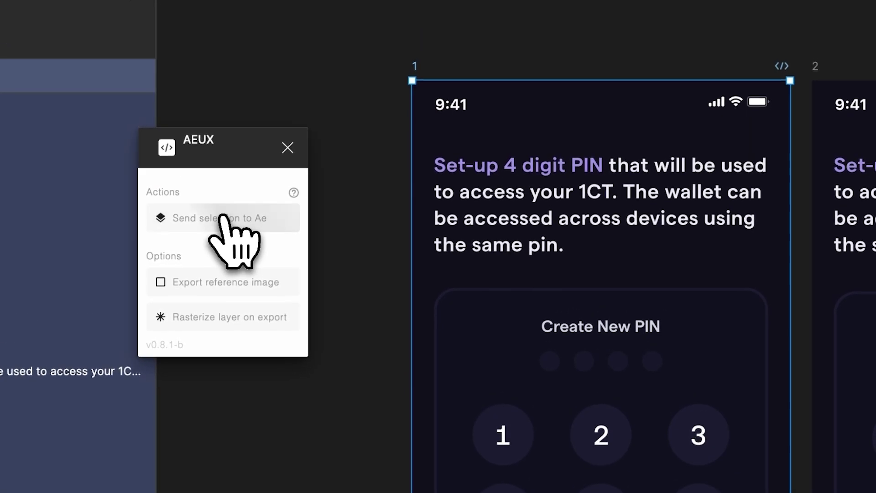
left_click(245, 28)
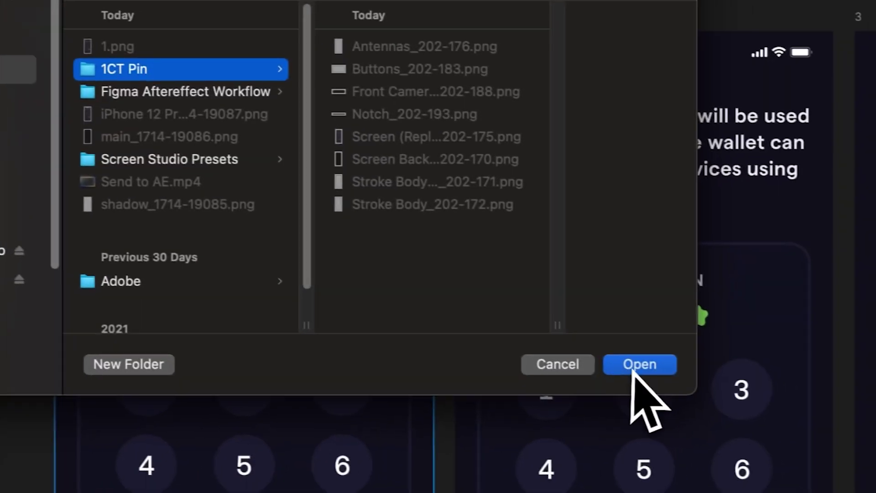
left_click(624, 368)
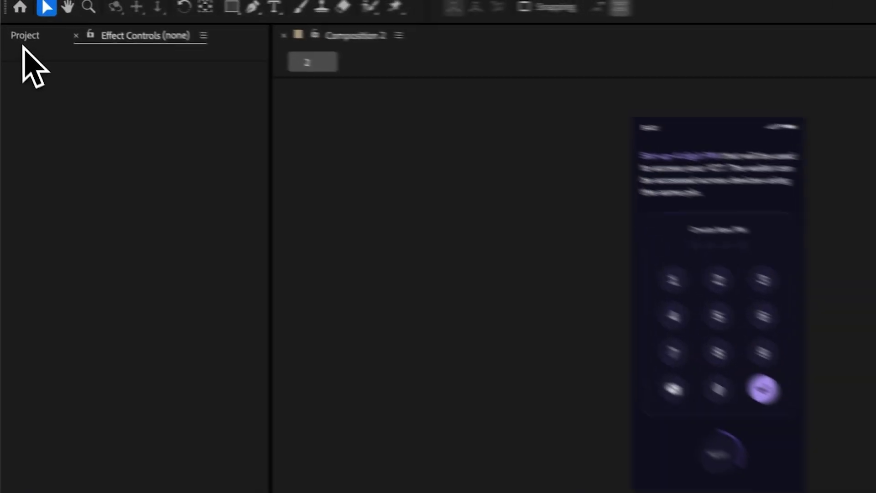
In the Project panel, collapse Animation Container and inspect imported compositions 2 and 1.
left_click(15, 23)
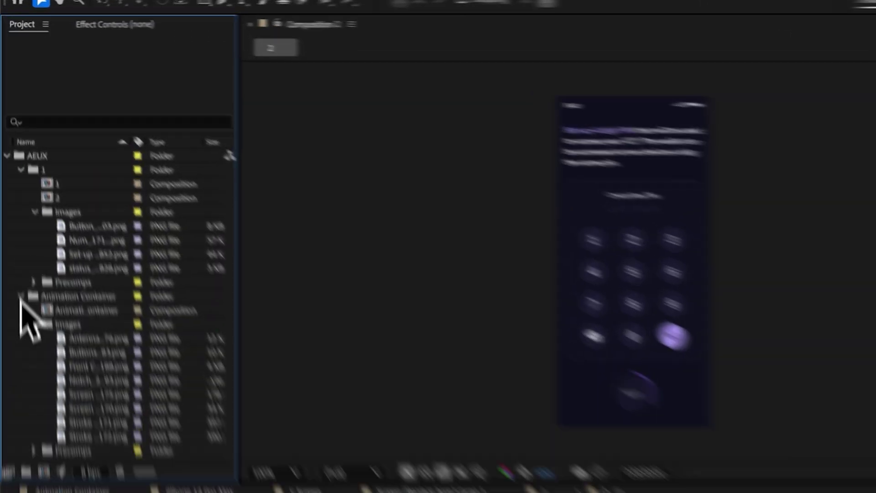
left_click(14, 209)
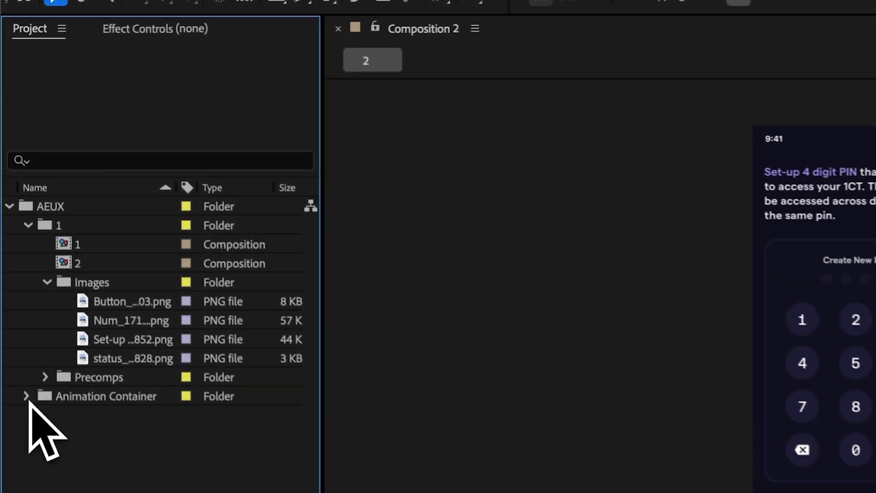
left_click(80, 274)
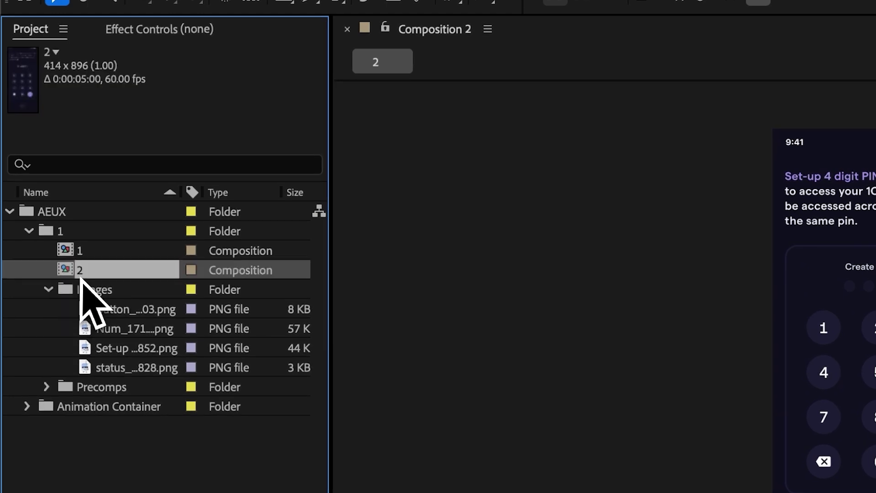
left_click(84, 250)
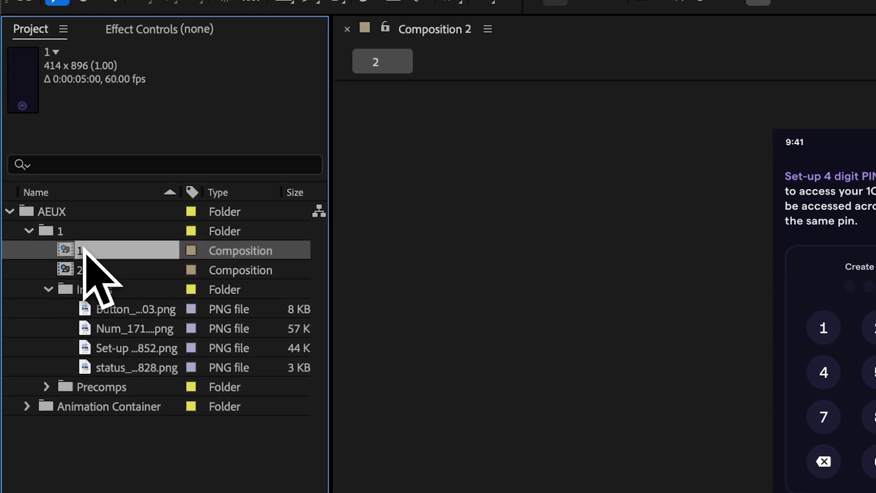
left_click(89, 270)
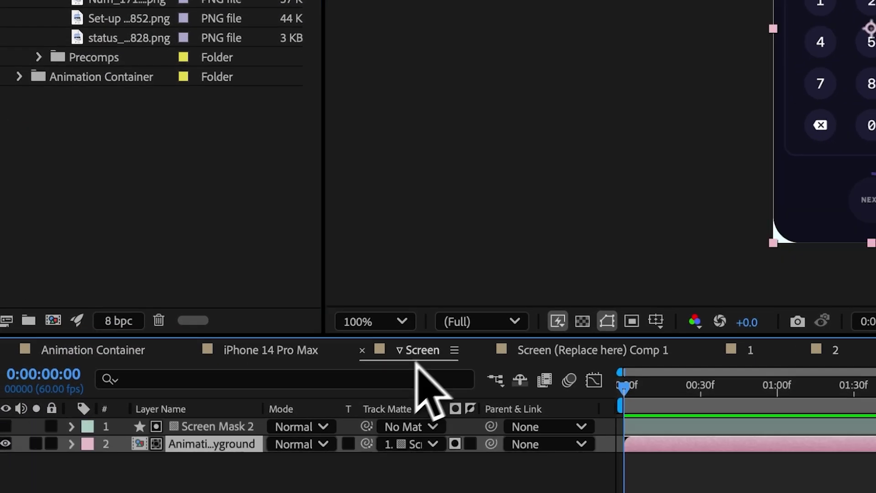
Drop composition 2 into Screen (Replace here) Comp 1 and scale that layer to 282%.
double_click(225, 442)
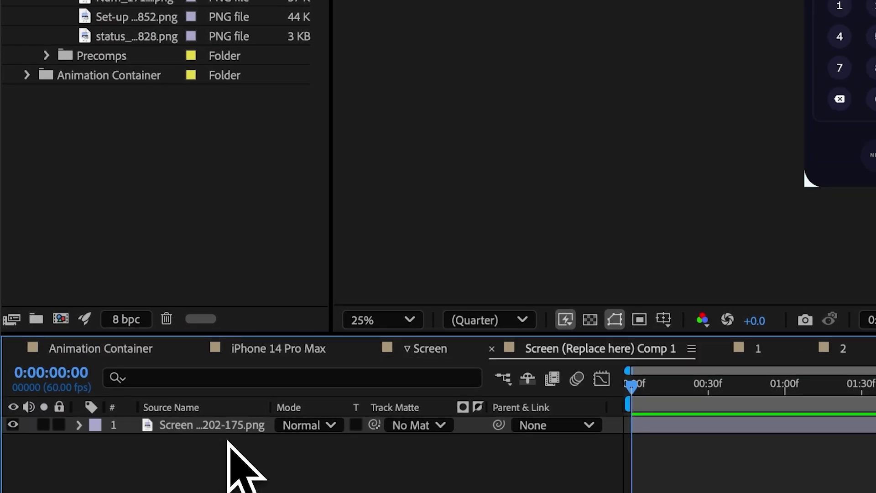
left_click(91, 63)
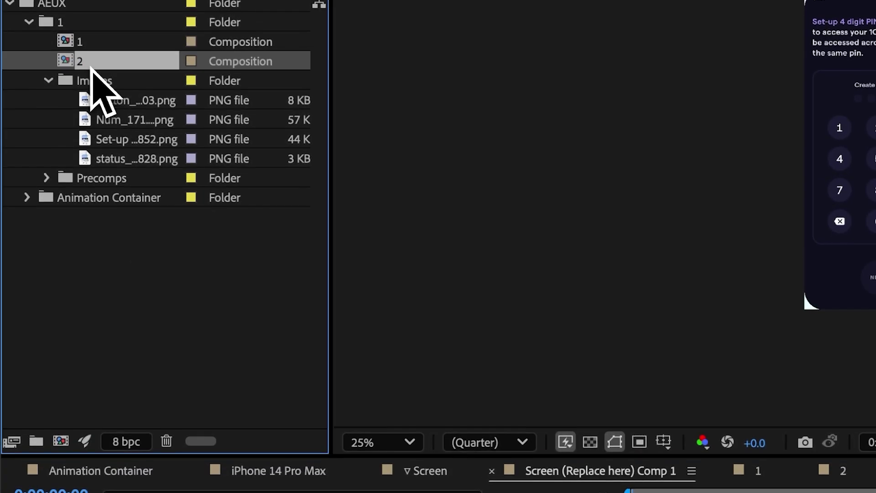
left_click_drag(93, 68, 202, 338)
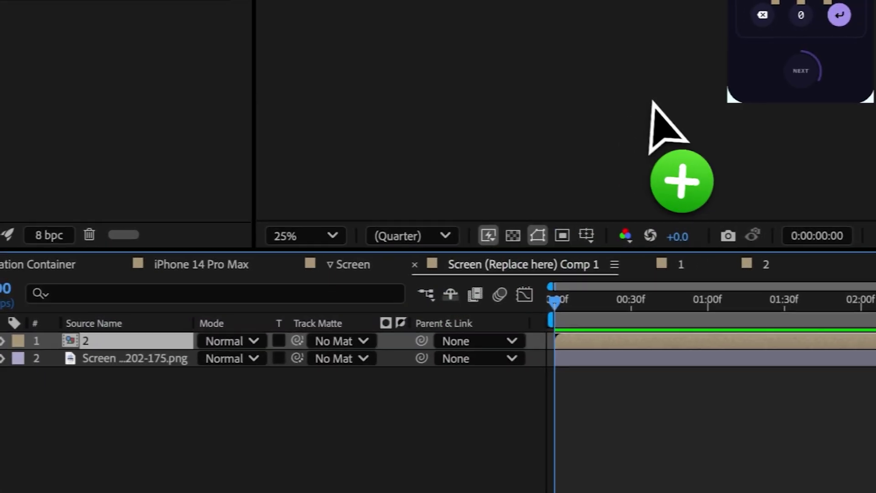
key("s")
left_click_drag(230, 358, 443, 372)
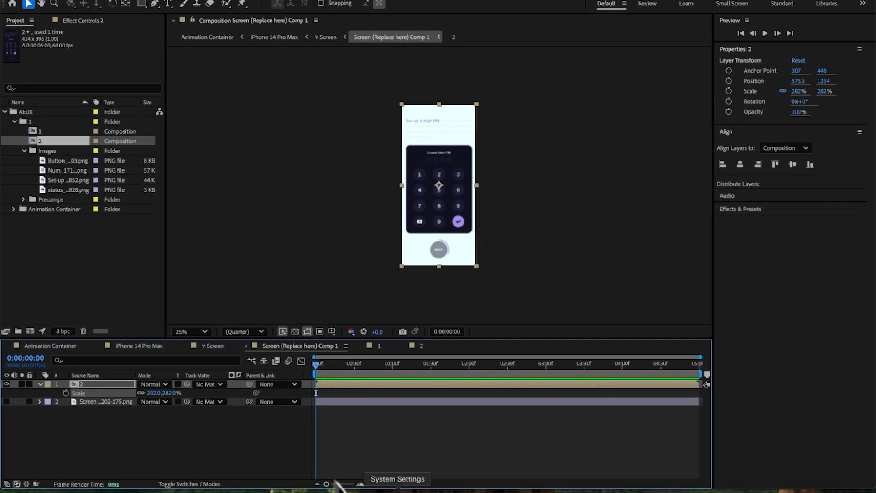
In Figma, draw a frame above the phone screen and eyedrop the screen's dark navy as its fill.
left_click(411, 487)
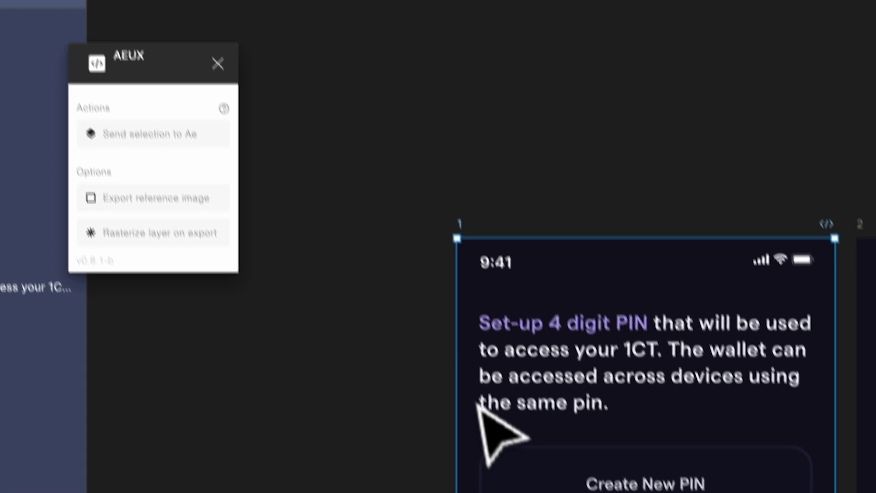
key("f")
left_click_drag(332, 86, 504, 293)
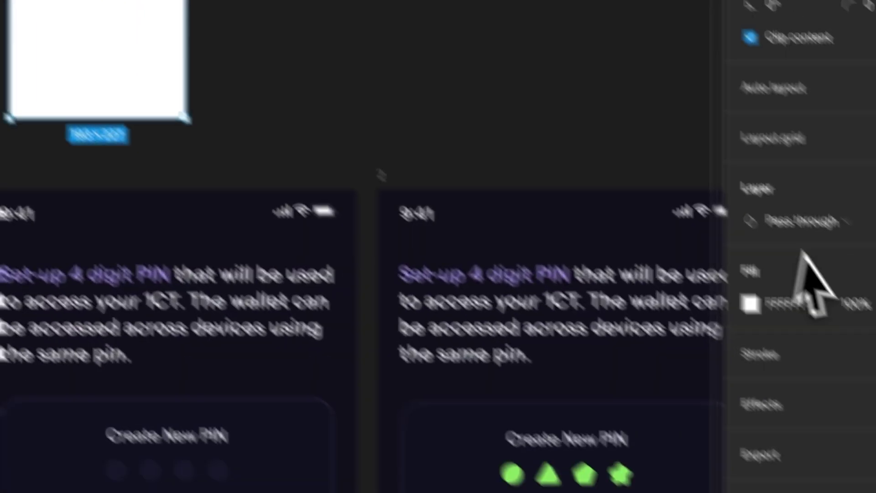
left_click(751, 303)
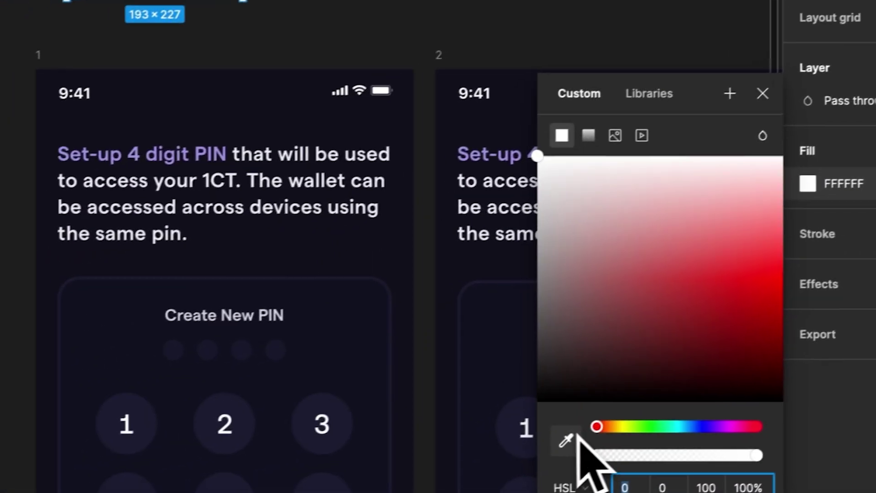
left_click(576, 438)
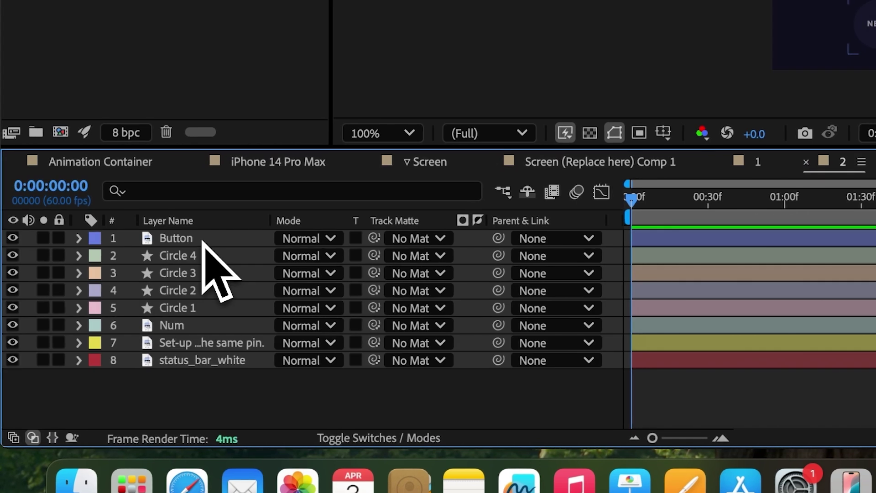
Create a new solid named BG, then undo it.
right_click(256, 385)
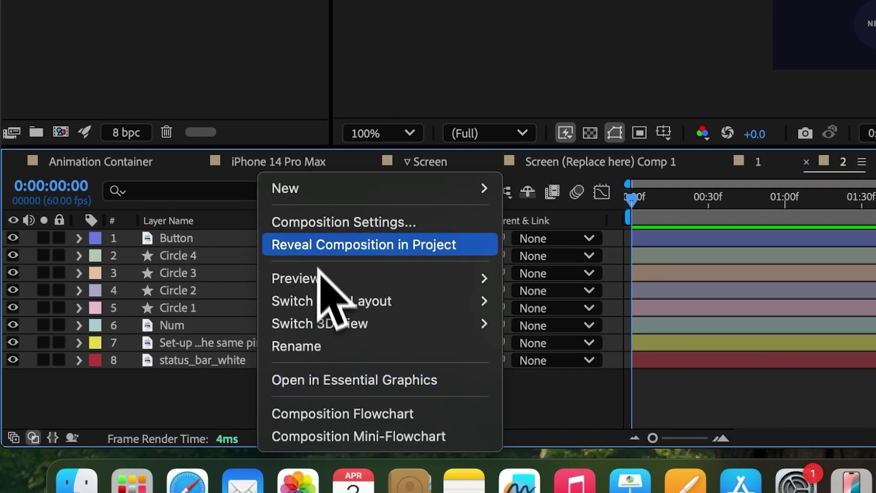
mouse_move(321, 188)
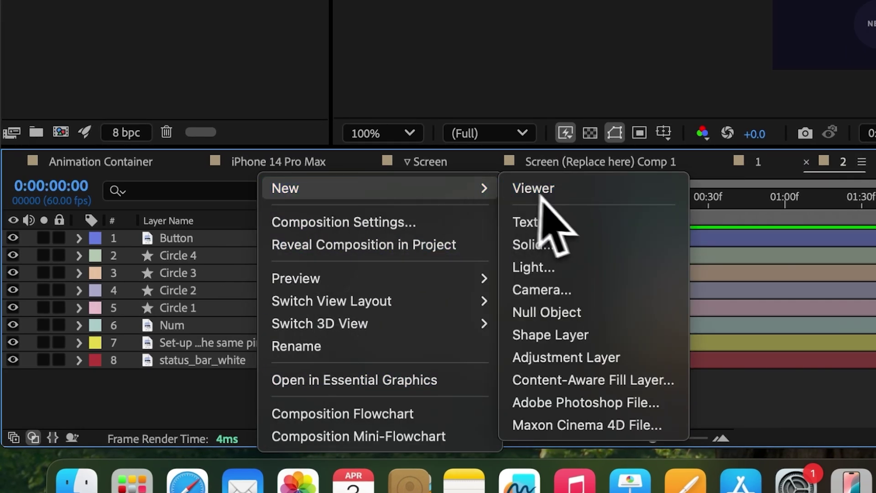
left_click(559, 246)
type("BG")
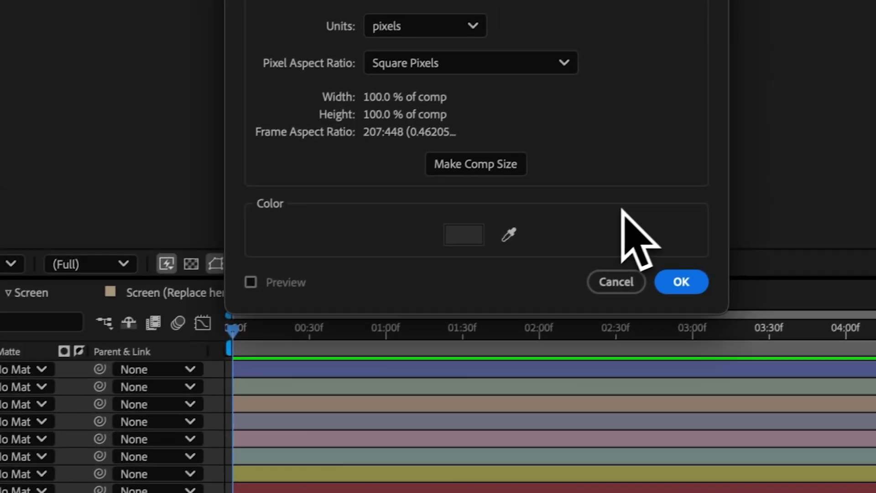
key("Return")
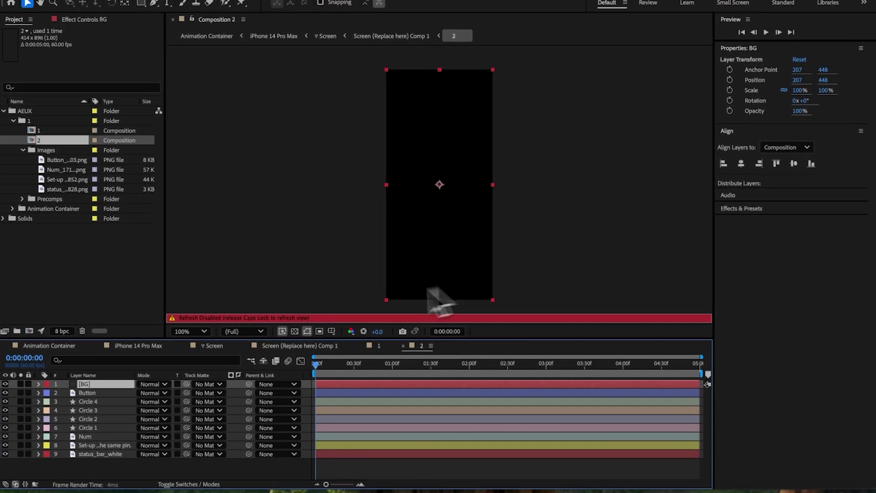
key("ctrl+z")
key("Caps_Lock")
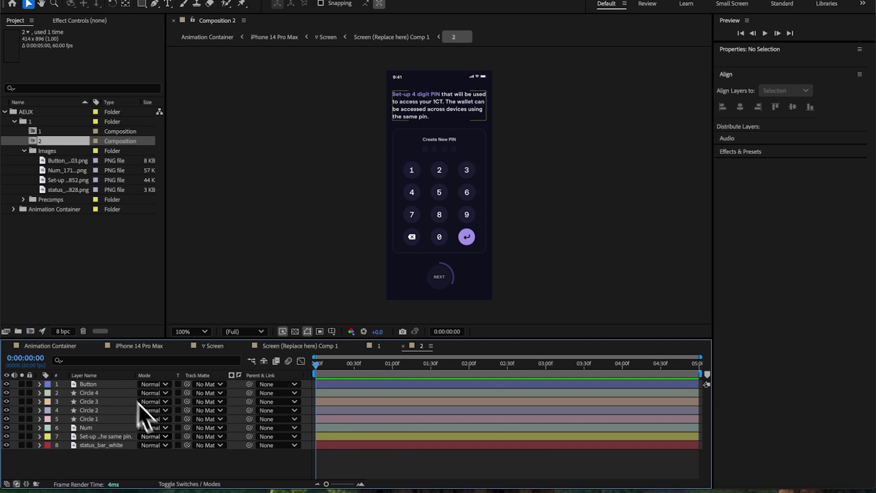
Add a BG solid coloured 11111D and drag it to the bottom of the layer stack.
right_click(137, 461)
mouse_move(193, 363)
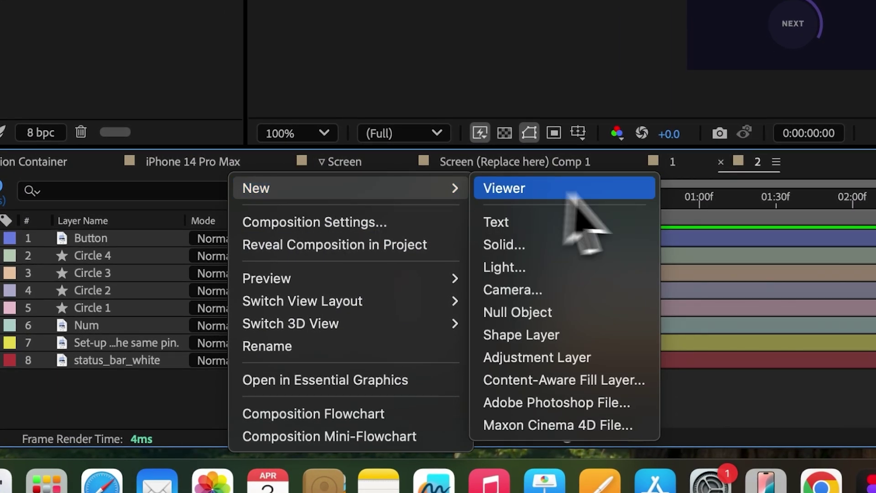
left_click(564, 244)
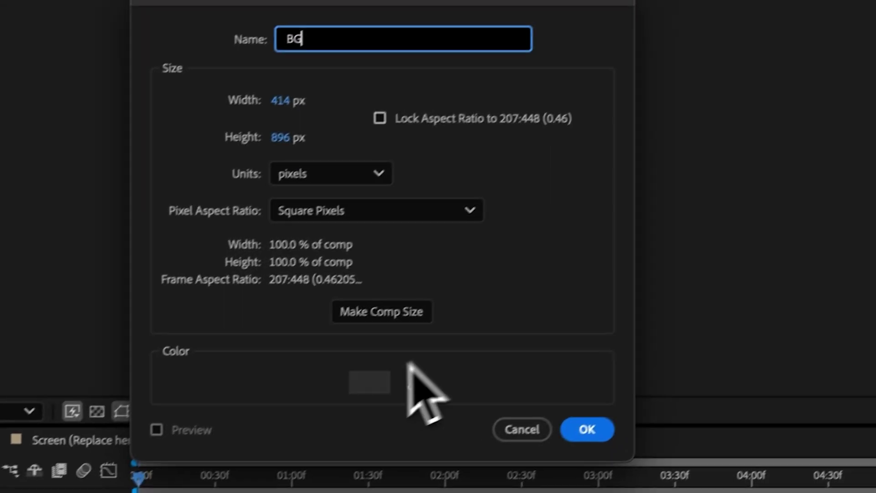
left_click(777, 103)
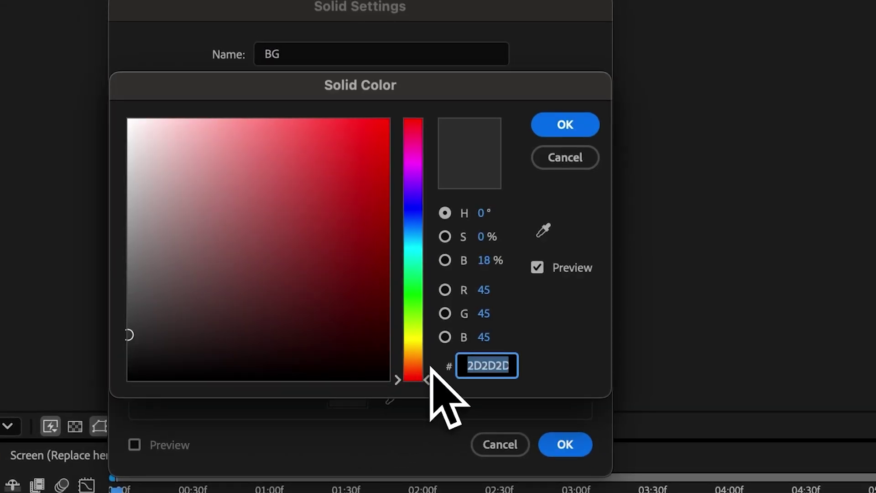
type("11111D")
left_click(582, 132)
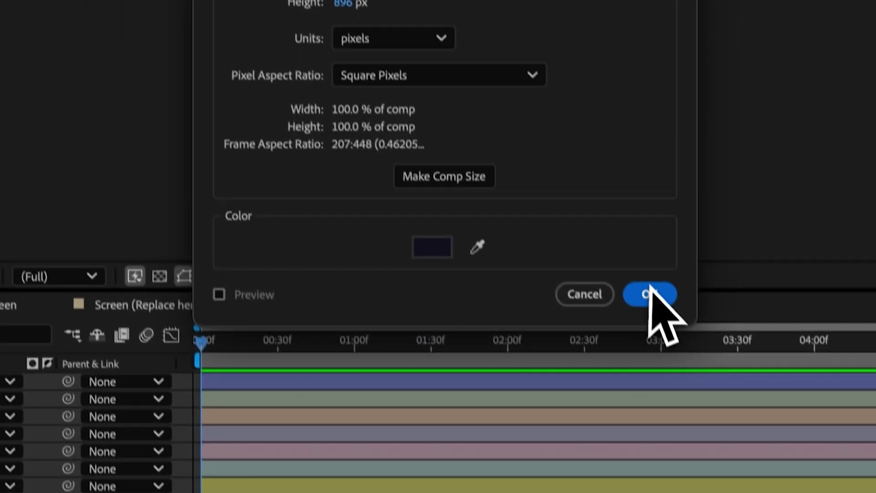
left_click(652, 295)
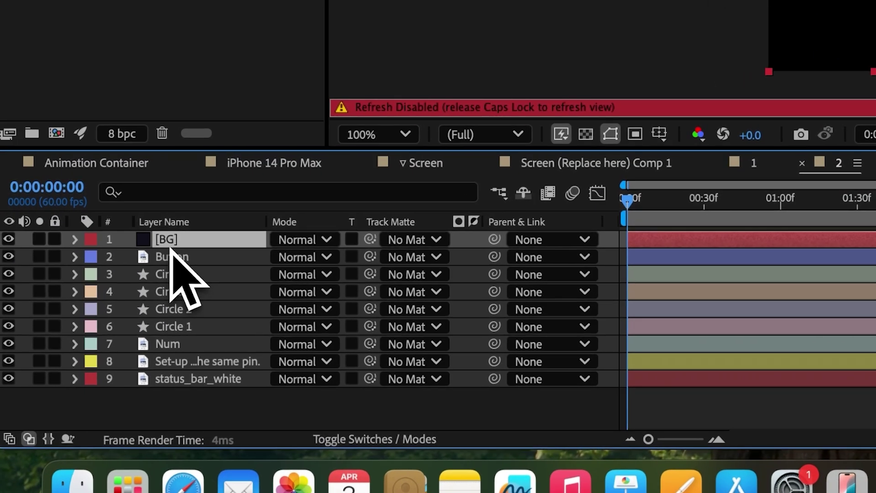
left_click_drag(169, 237, 179, 382)
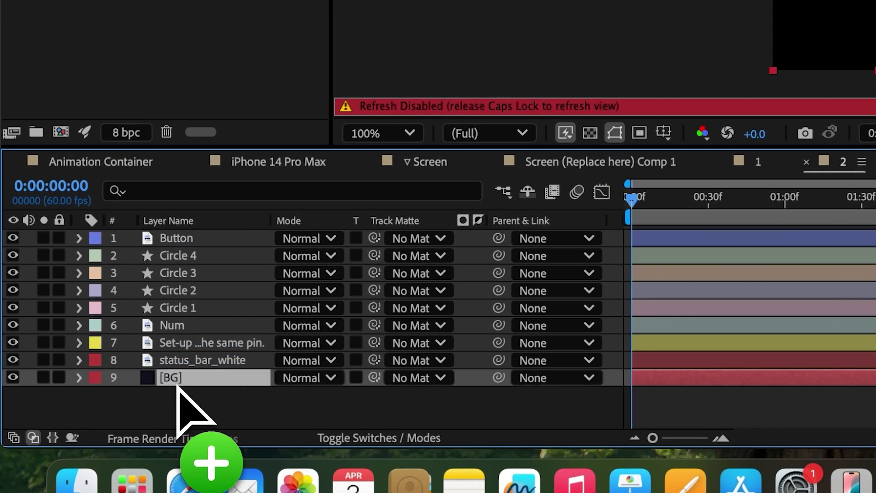
key("Caps_Lock")
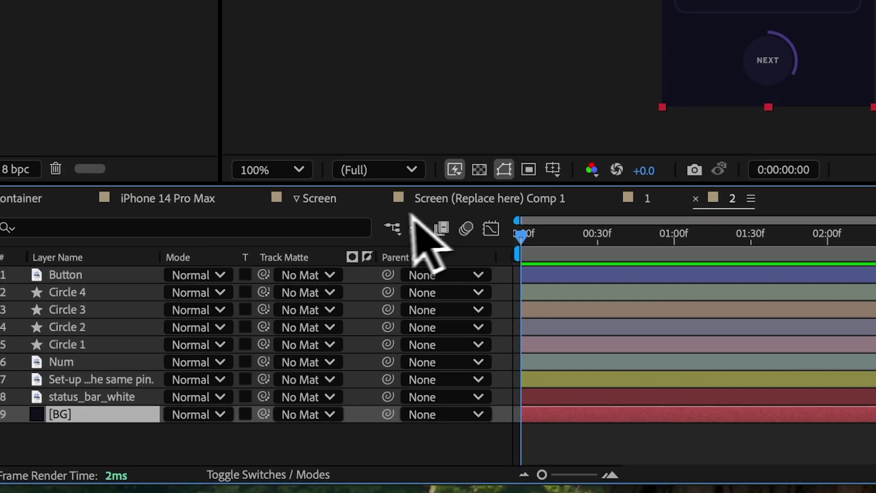
left_click(454, 199)
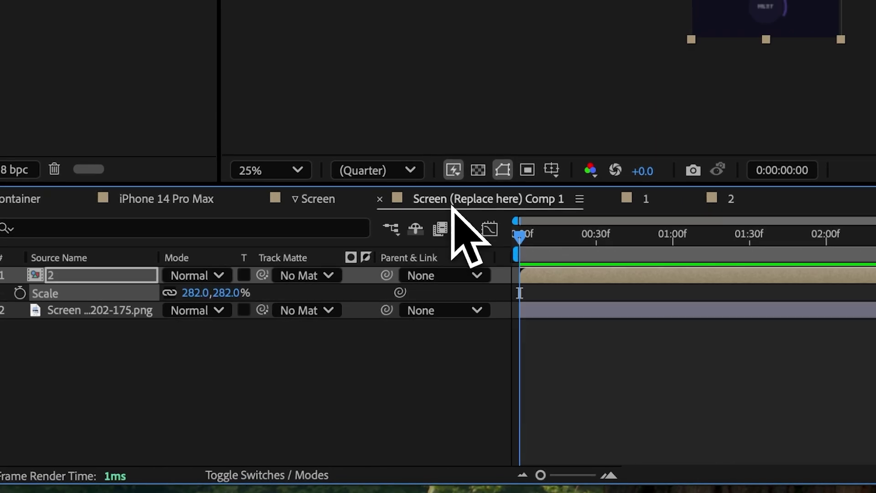
left_click(108, 299)
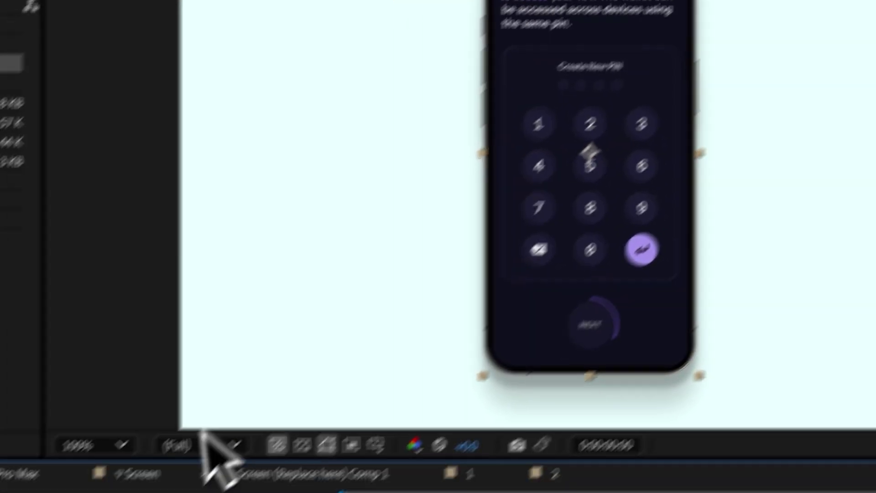
left_click(312, 474)
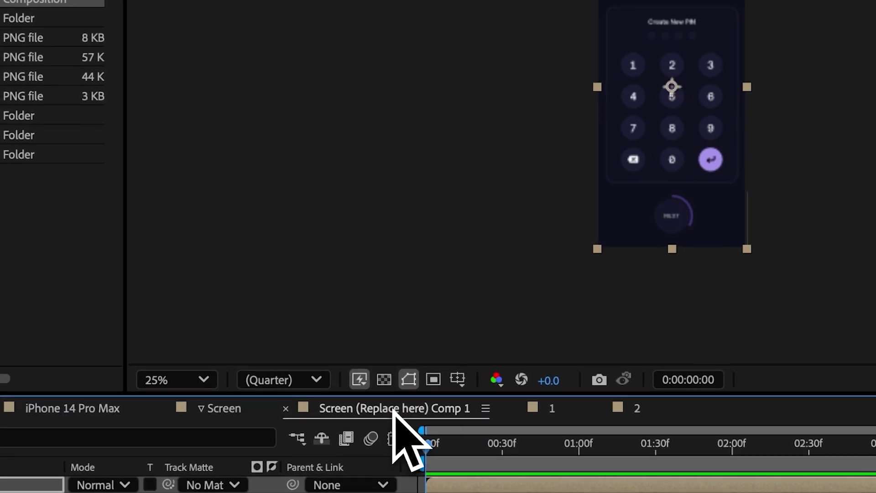
scroll(651, 130, "up", 4)
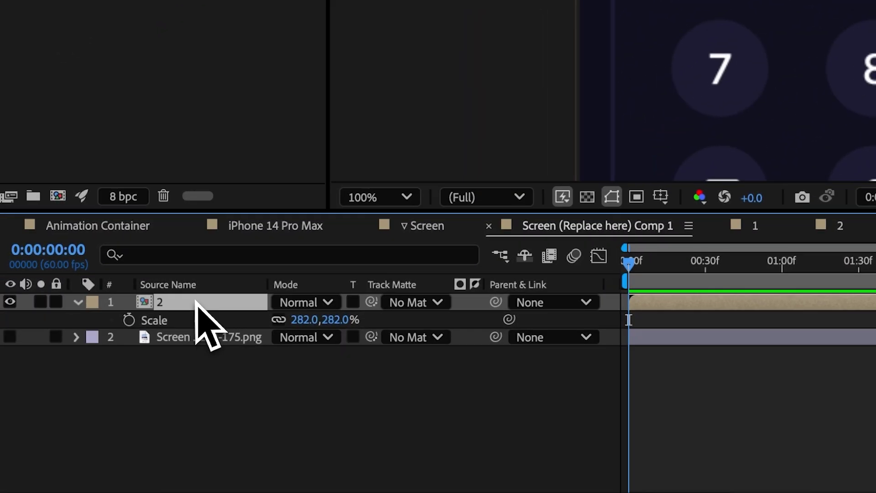
double_click(167, 326)
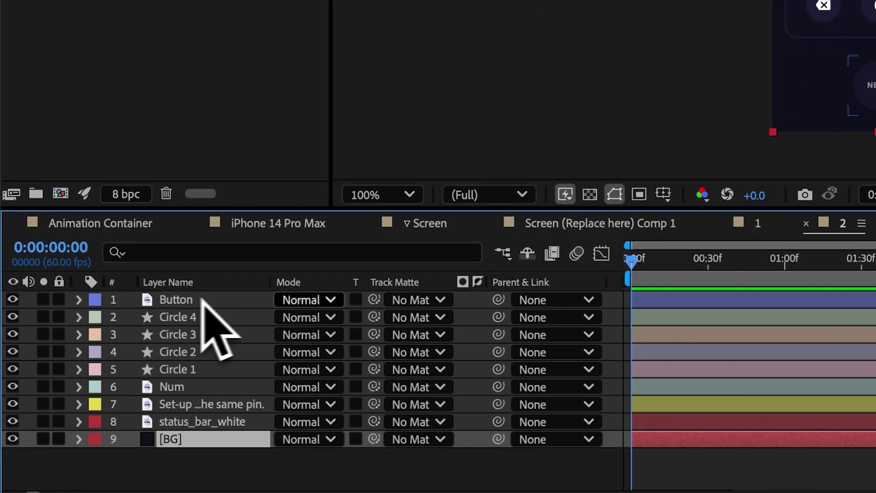
Twirl Circle 1 open to Contents > Fill 1 and set a Color keyframe at frame 8.
left_click(199, 369)
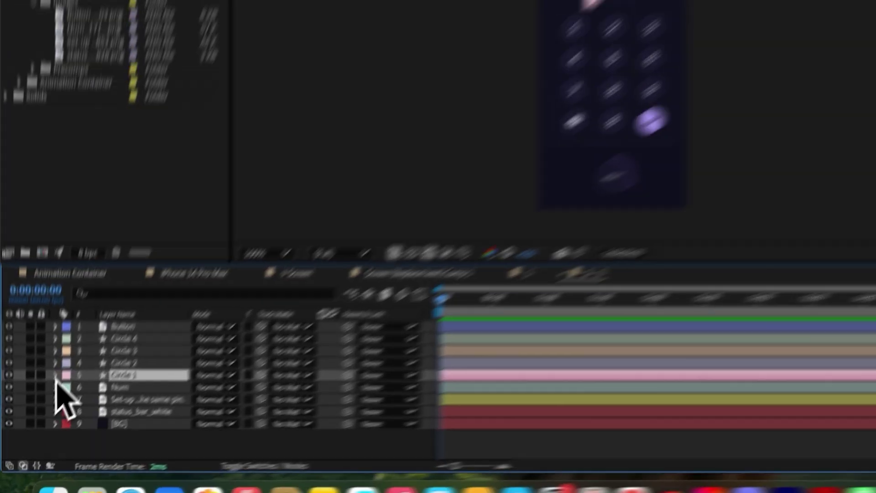
left_click(39, 419)
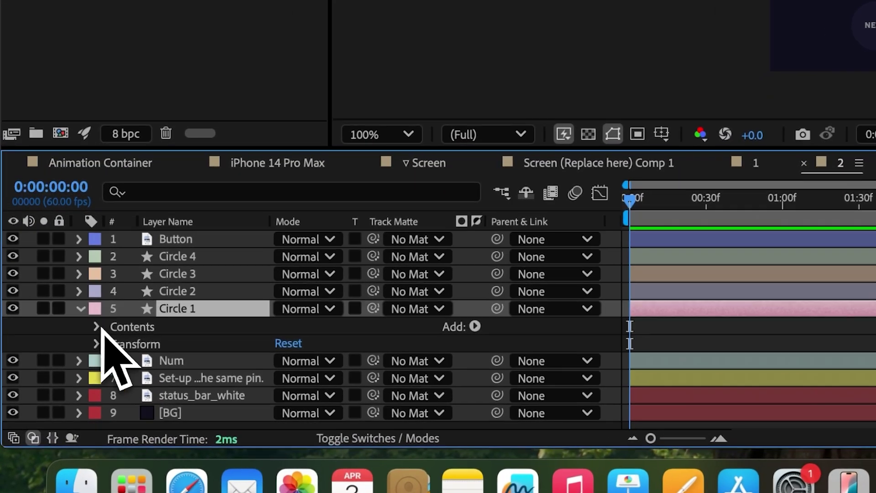
left_click(93, 333)
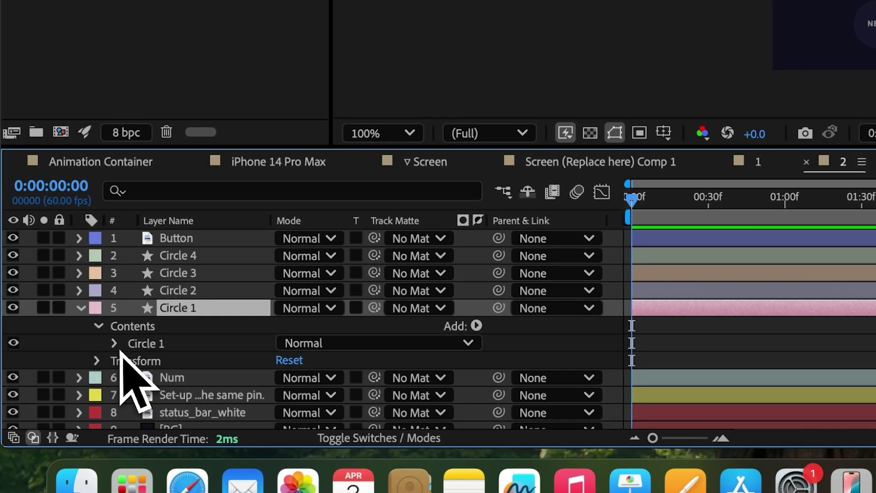
left_click(114, 344)
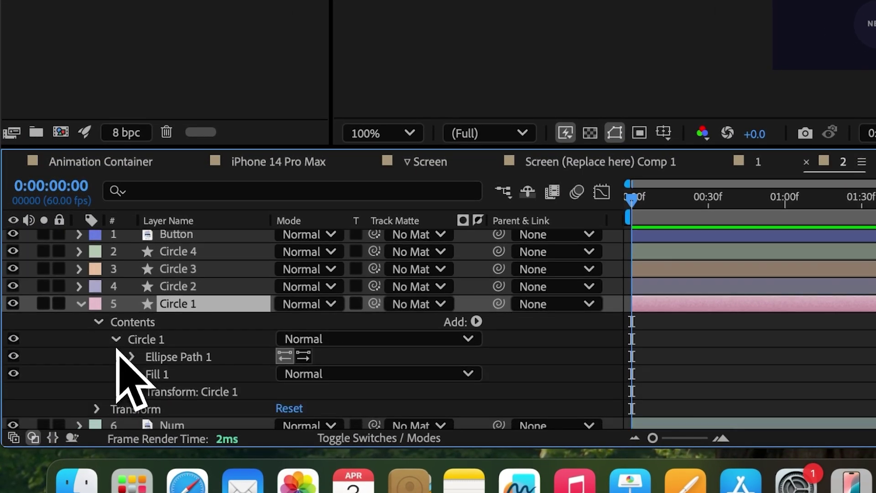
left_click(133, 374)
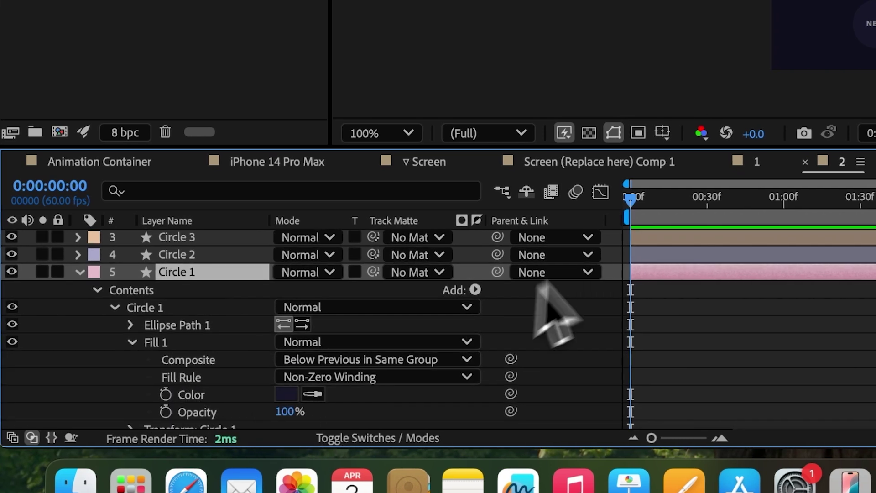
left_click_drag(632, 203, 653, 205)
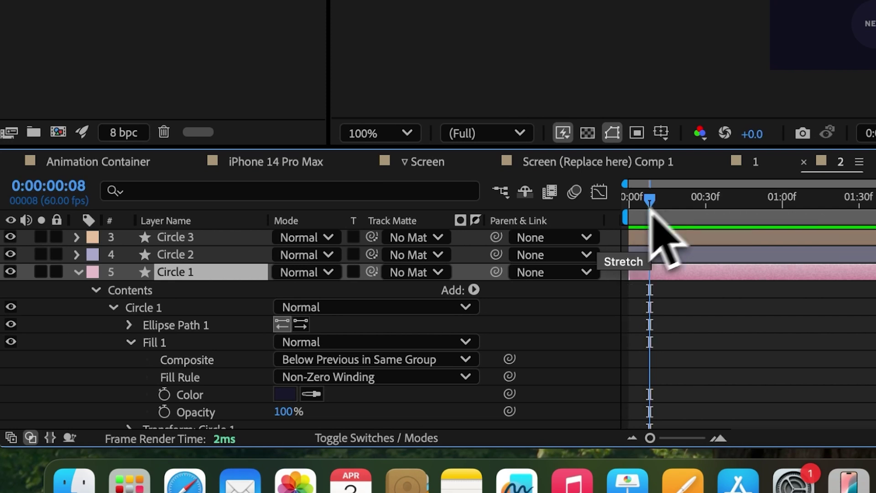
left_click(164, 394)
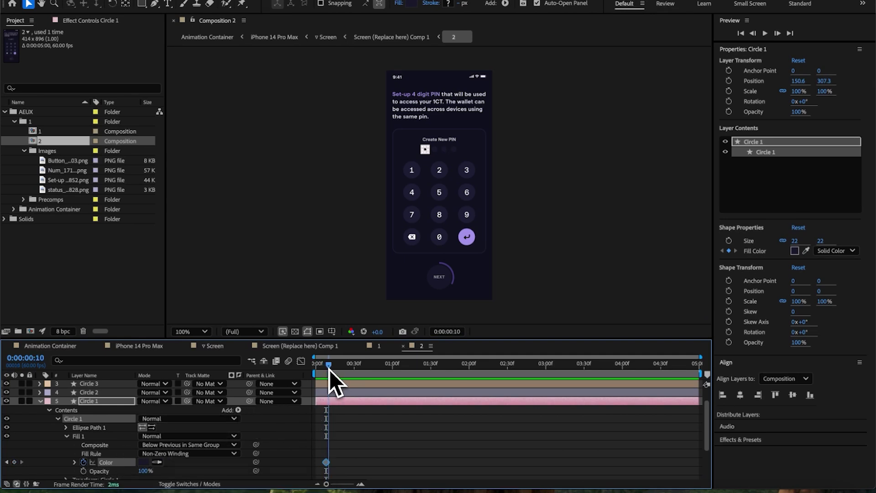
left_click_drag(328, 369, 334, 369)
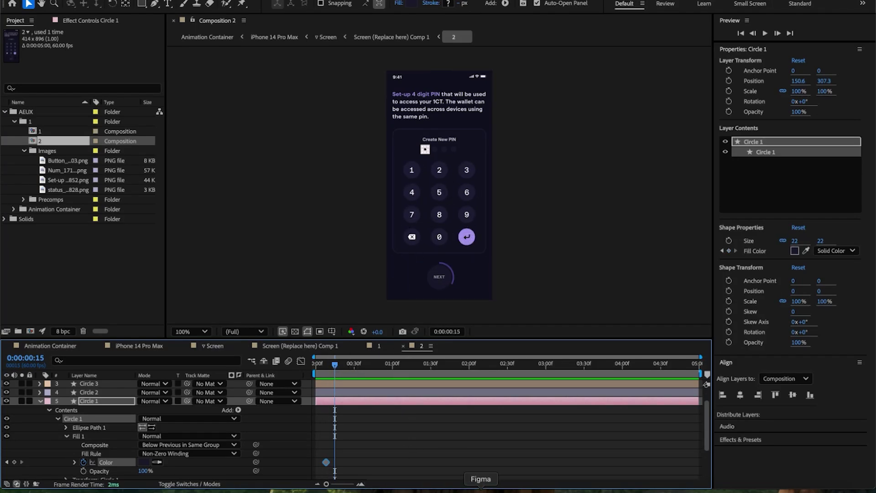
left_click(480, 491)
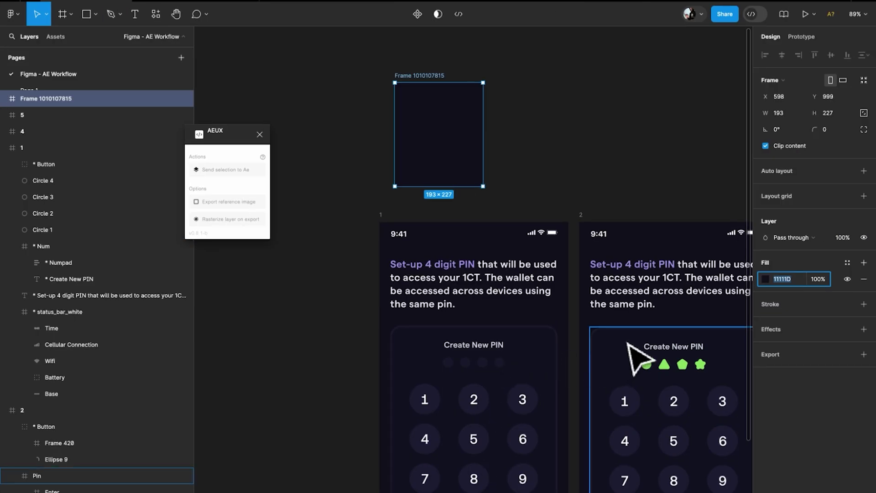
left_click(646, 363)
left_click(784, 262)
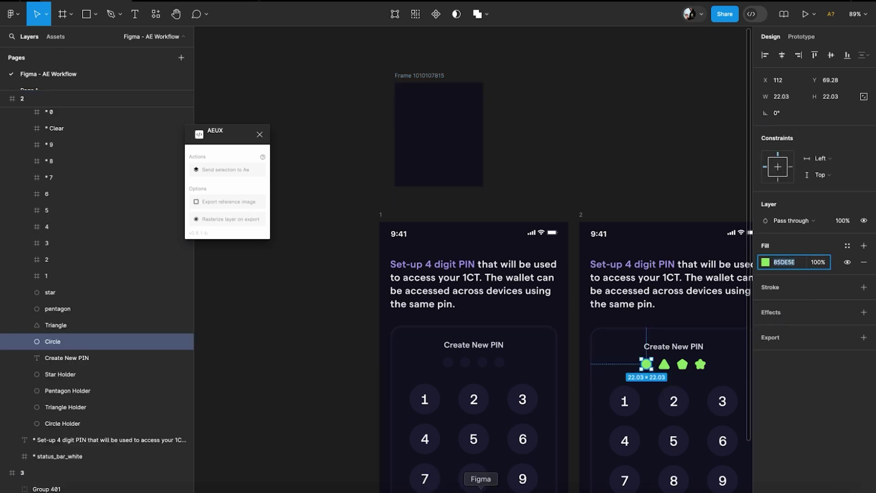
left_click(518, 490)
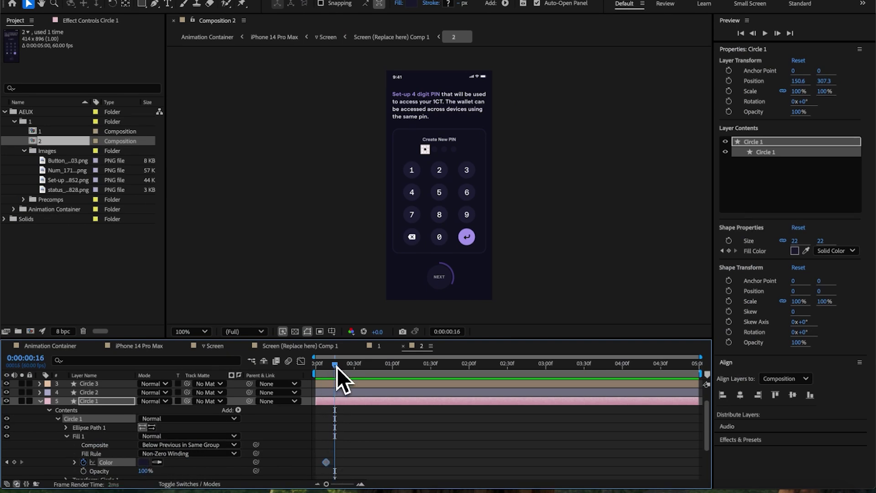
At frame 18, set Circle 1's Fill Color to green 85DE5E.
left_click_drag(337, 367, 340, 367)
left_click(143, 461)
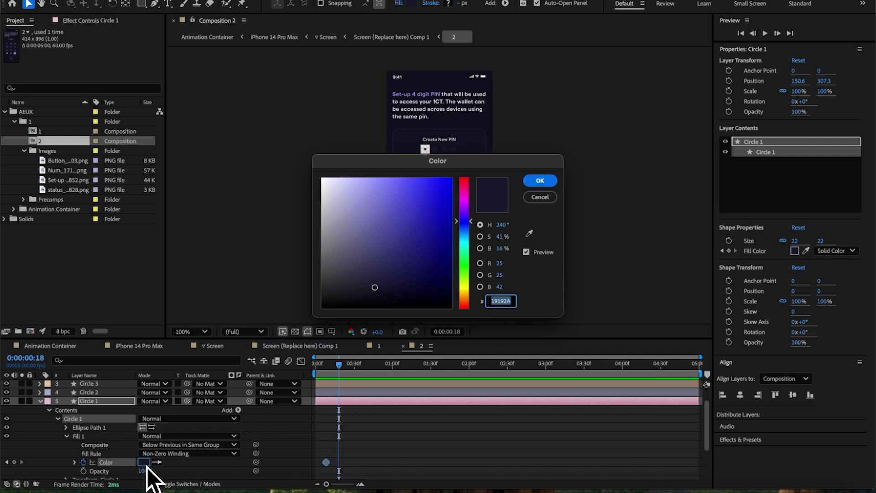
key("ctrl+v")
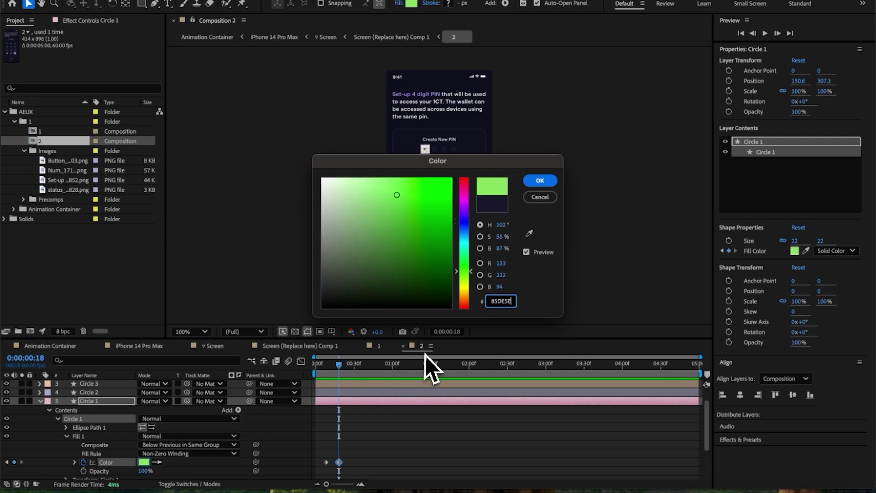
left_click(540, 183)
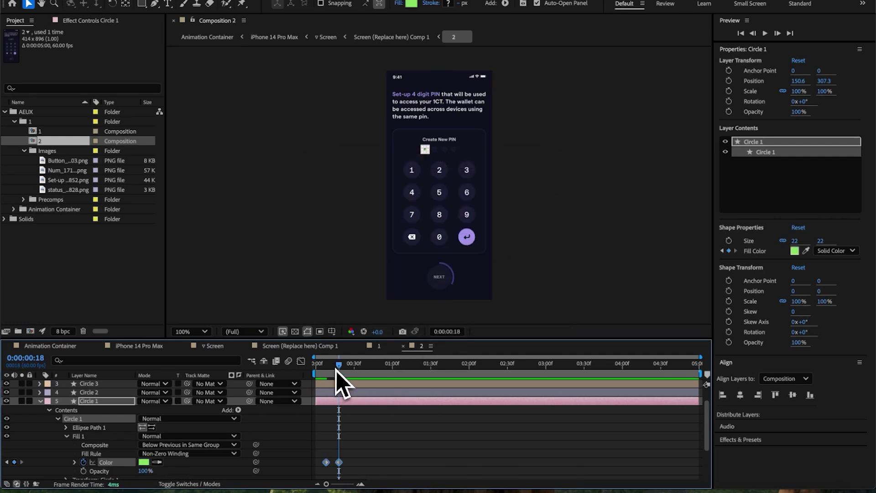
Preview the dark-to-green colour animation from the start.
mouse_move(313, 374)
left_mouse_down()
mouse_move(362, 376)
mouse_move(318, 386)
left_mouse_up()
key("space")
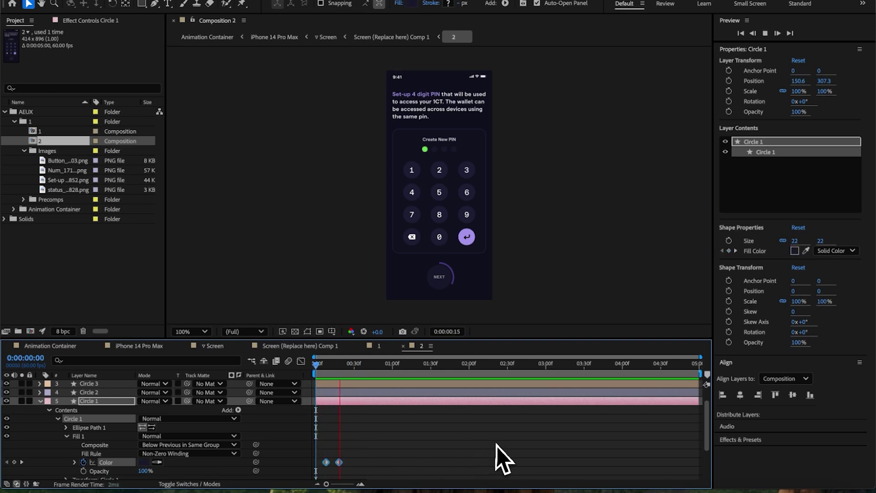
key("space")
left_click_drag(392, 365, 270, 369)
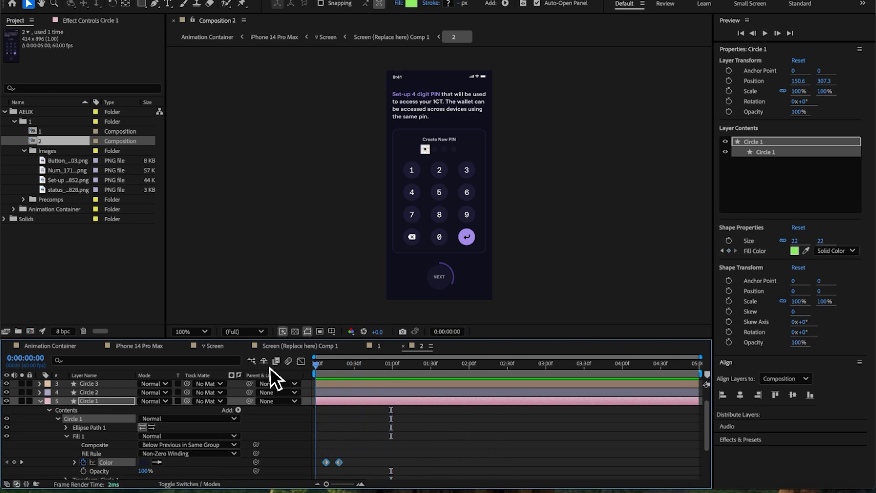
key("space")
key("space")
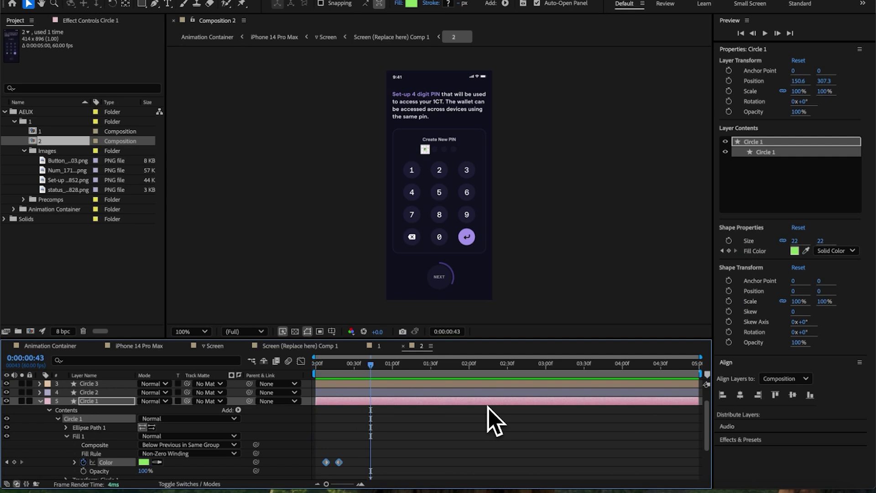